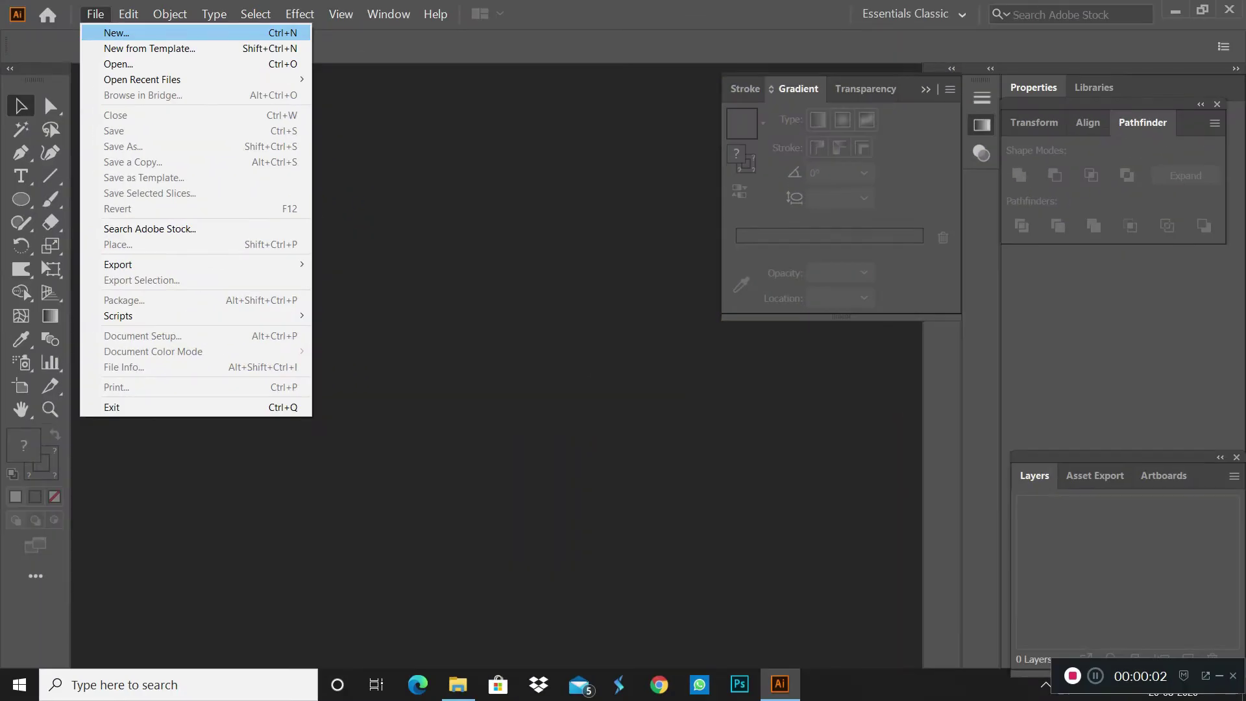
Create a new blank portrait document, Untitled-6, from the 4 × 5 in preset
key(ctrl+n)
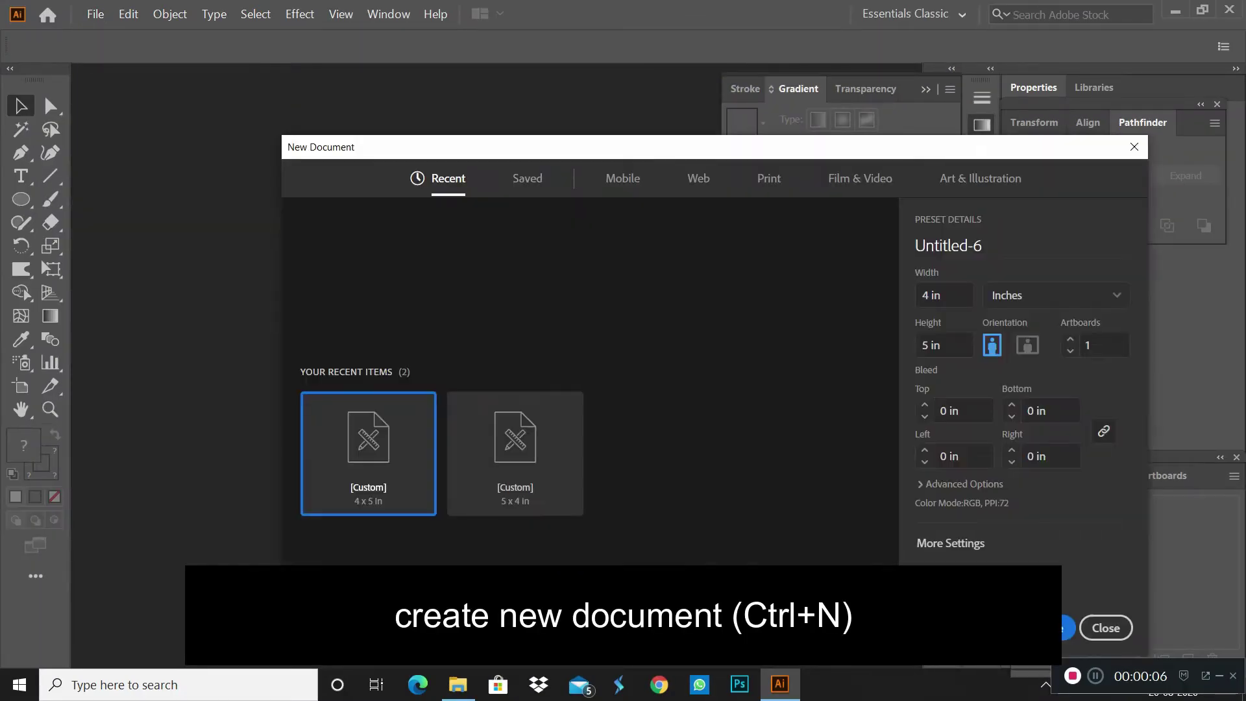
key(Return)
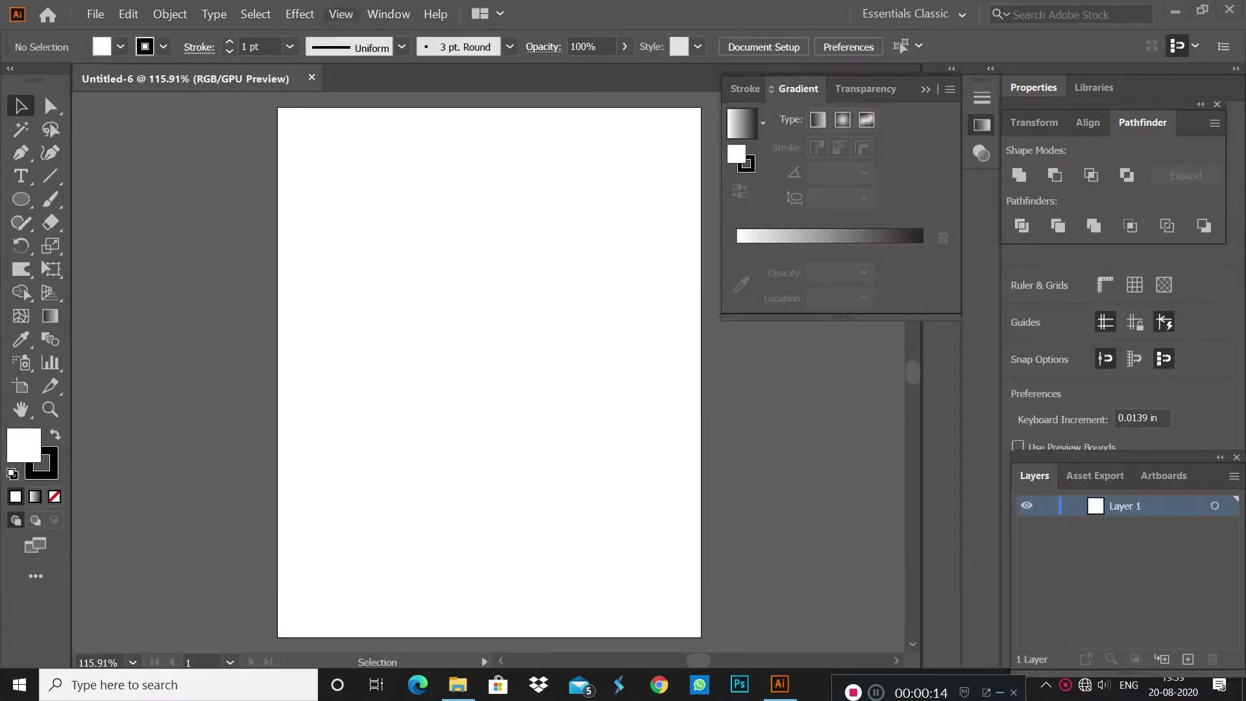
Hide the artboard edges, close the gradient panel, show the grid and set fill to None
click(341, 14)
click(377, 320)
key(ctrl+F9)
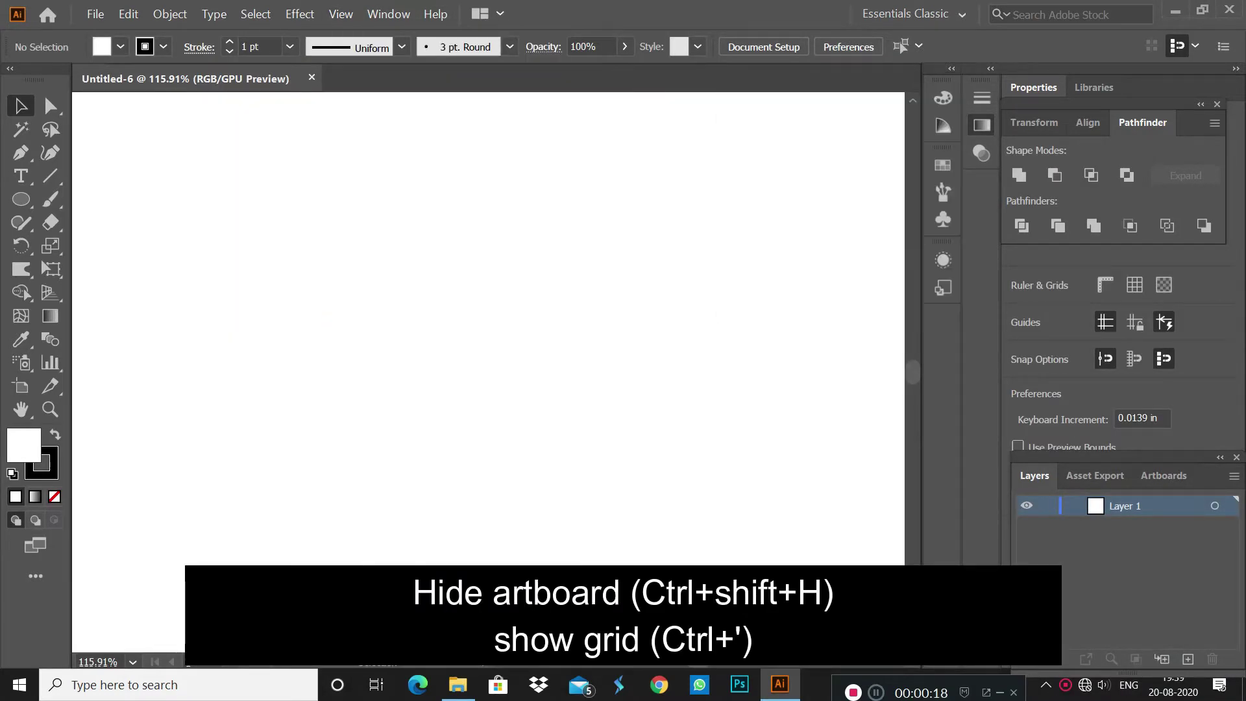
click(341, 14)
click(363, 554)
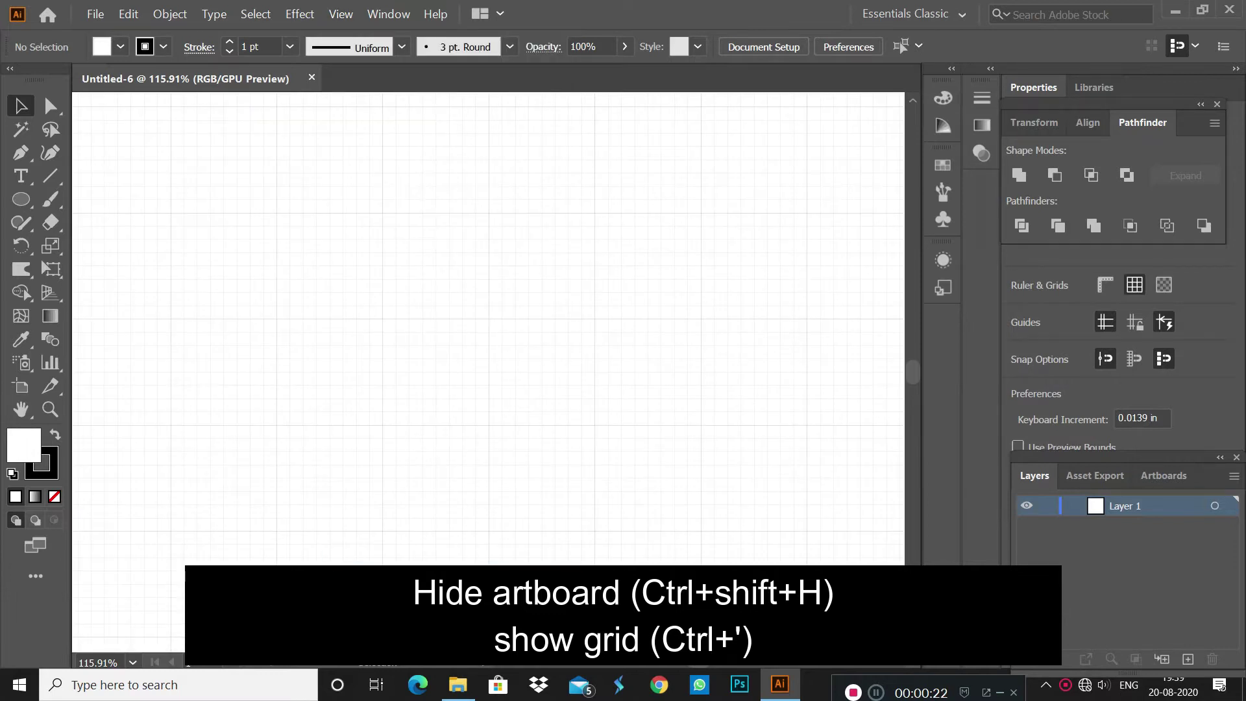
key(slash)
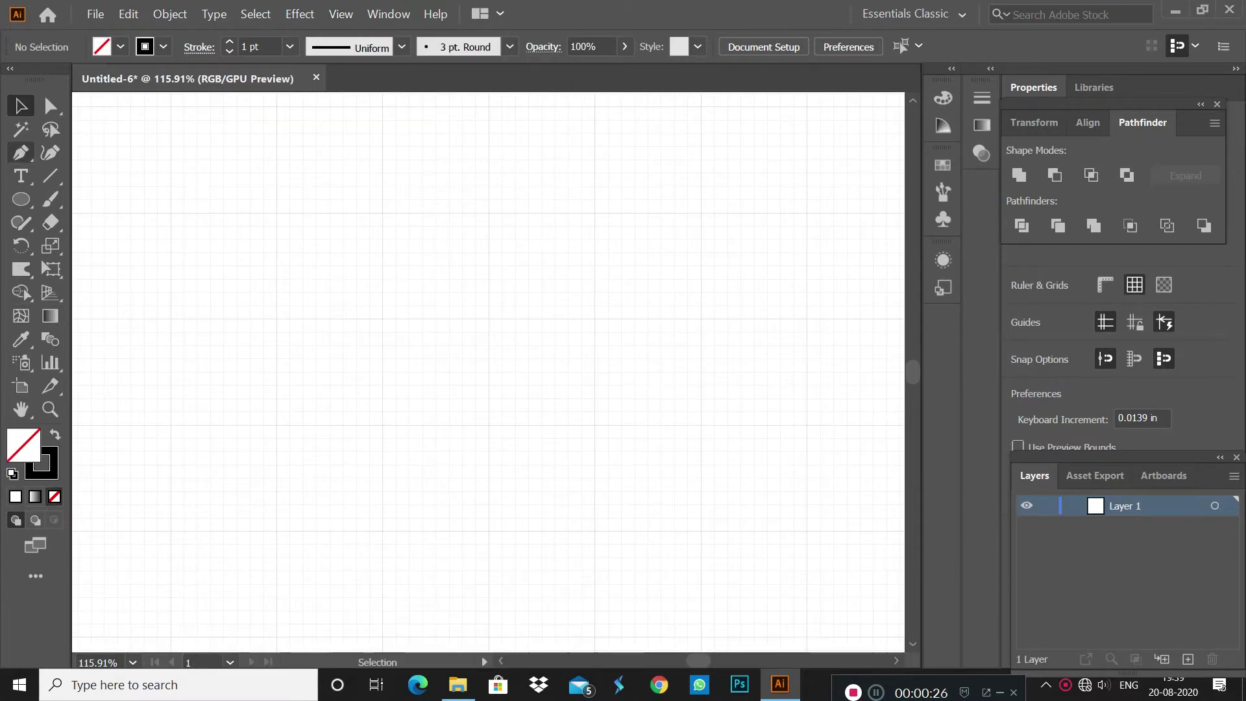
Pen-draw a closed curved blade outline from the upper-right tip to the lower-left tip, then deselect
key(p)
click(591, 212)
drag(498, 274, 420, 304)
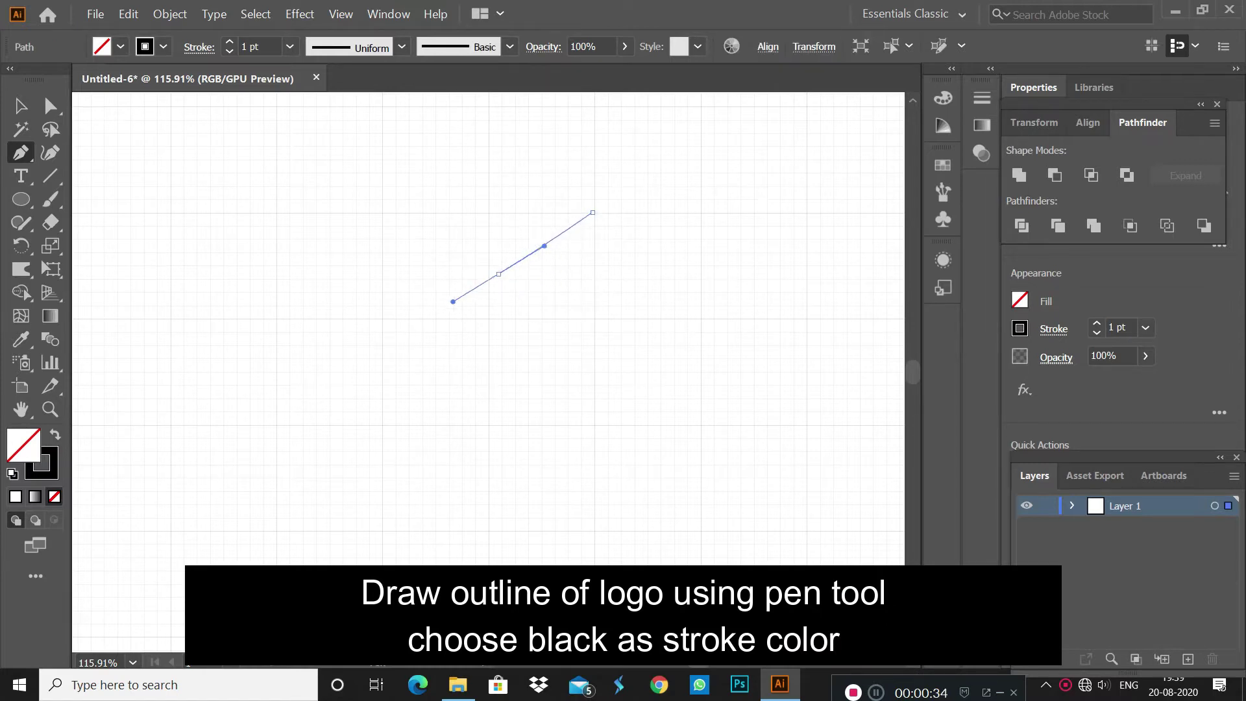
drag(336, 424, 340, 532)
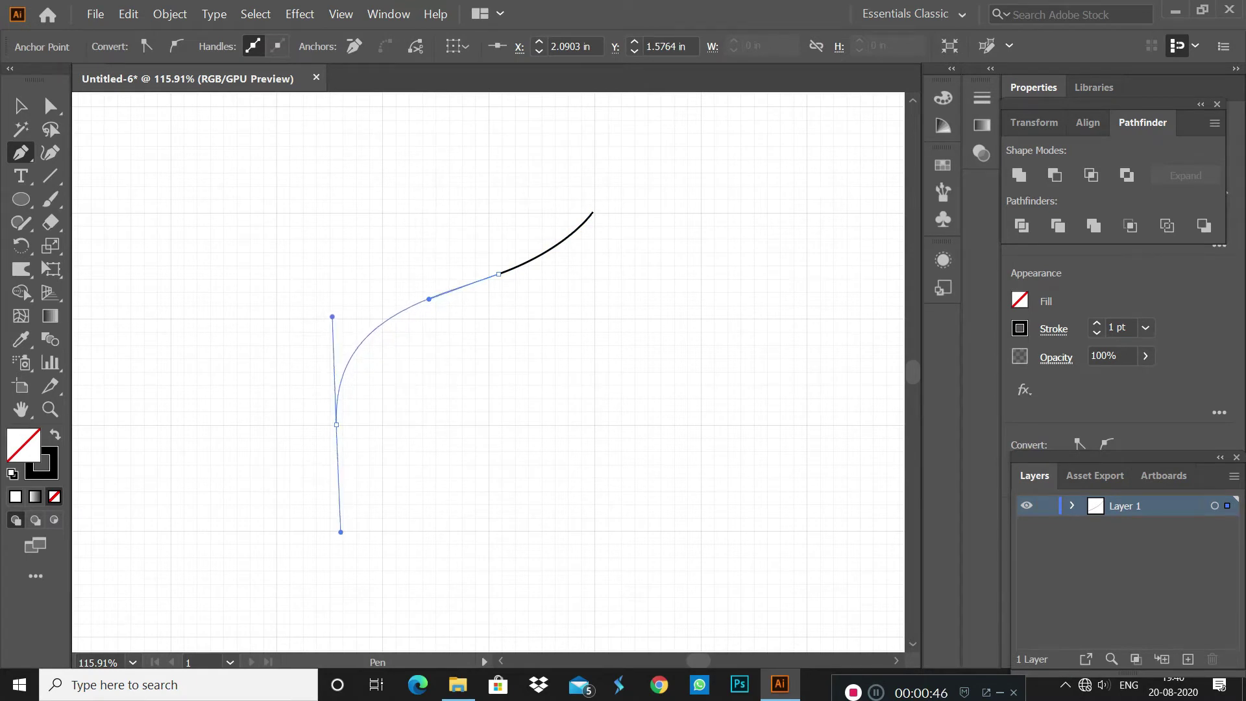
drag(443, 333, 506, 322)
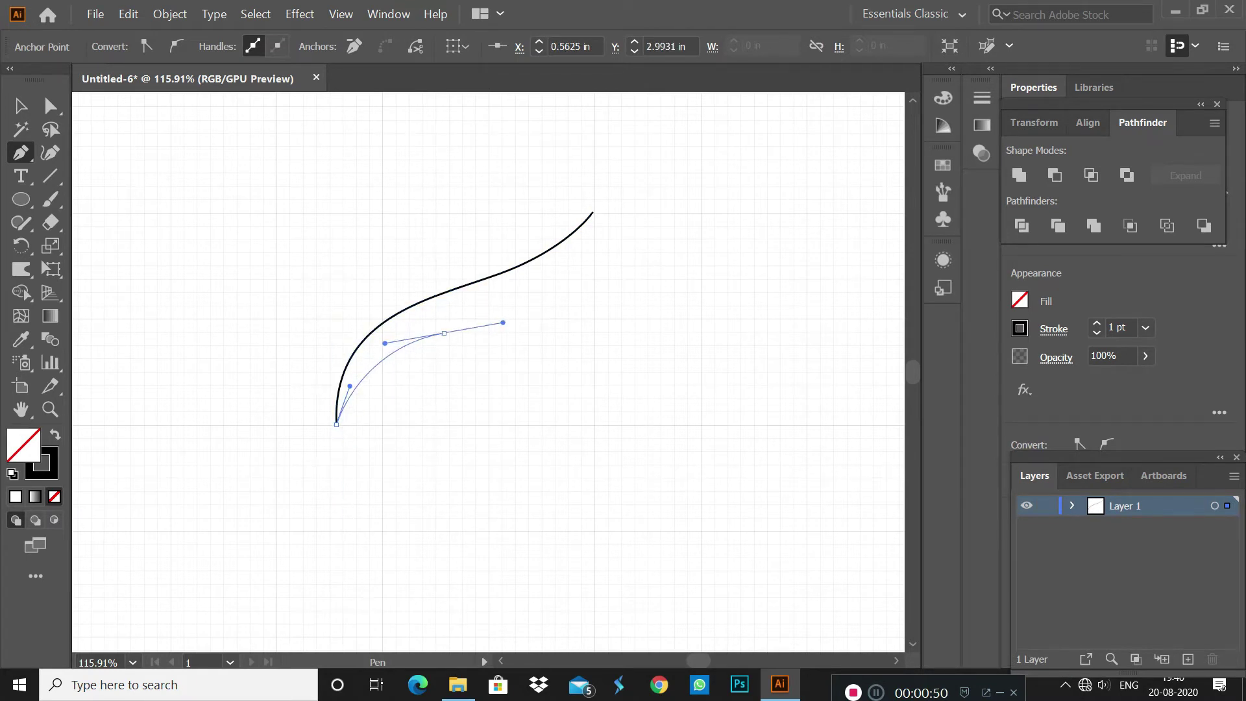
mouse_move(593, 212)
mouse_down()
mouse_move(601, 250)
mouse_move(579, 290)
mouse_move(620, 281)
mouse_up()
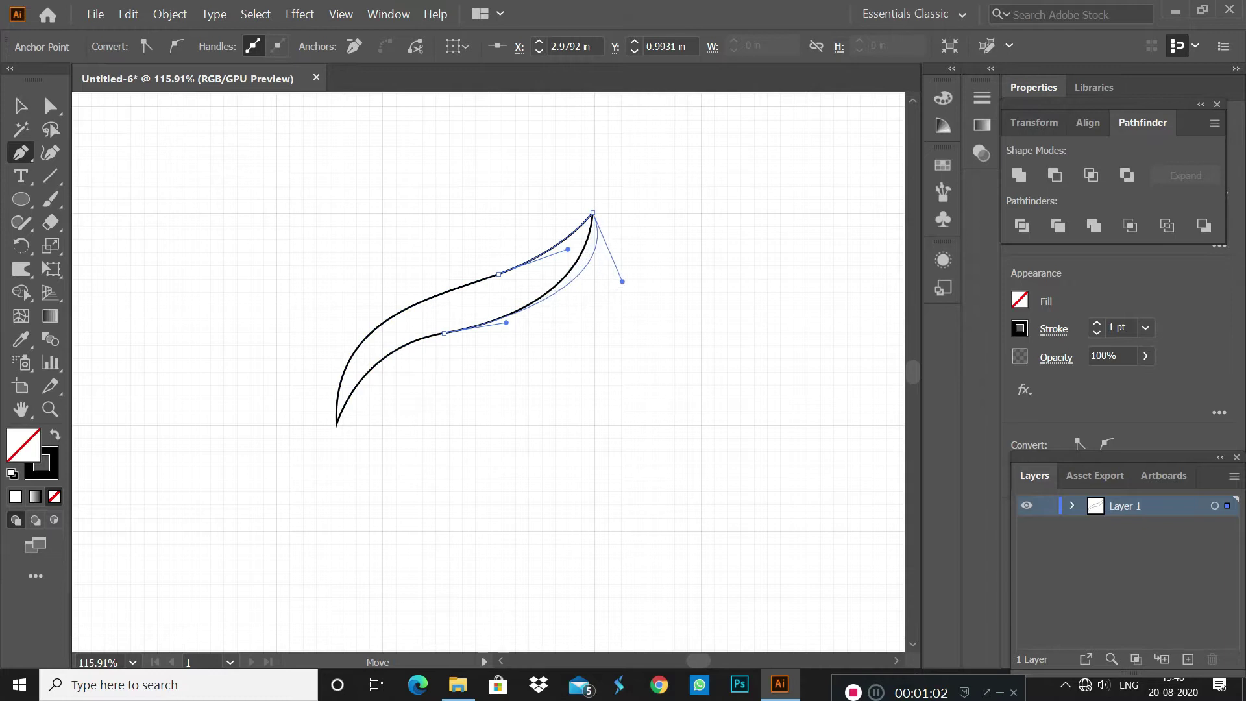
key(ctrl+shift+a)
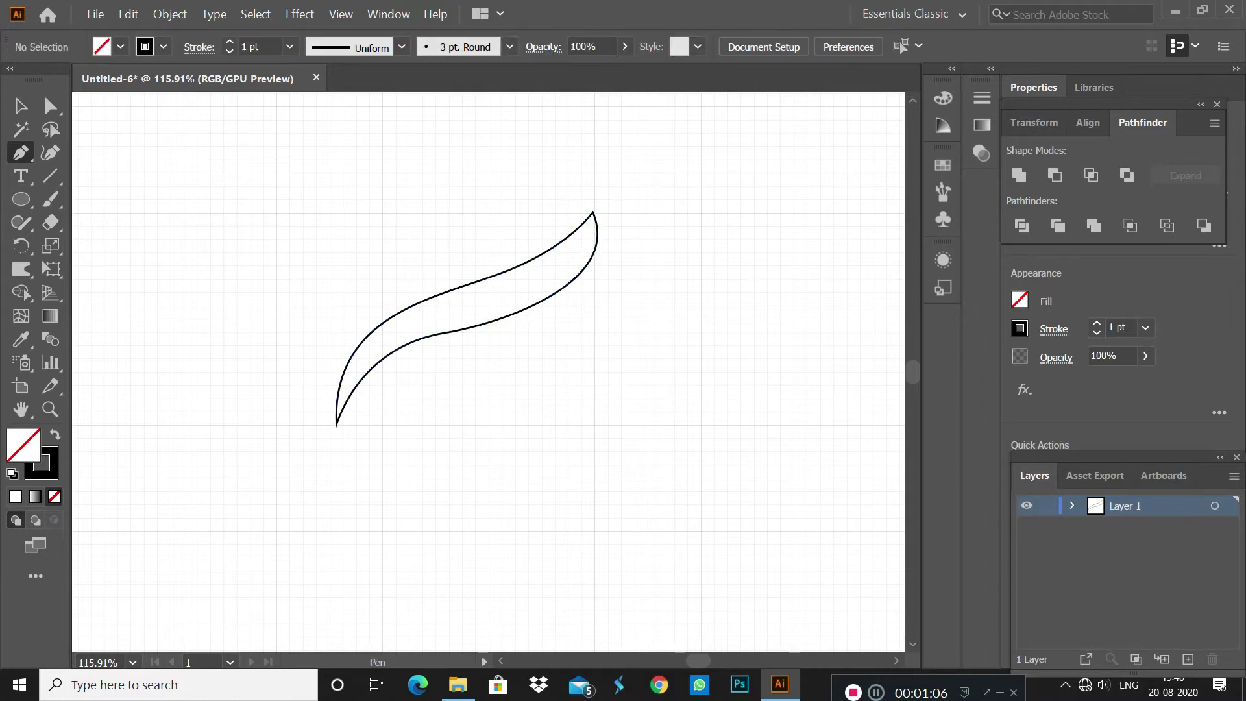
Warp-brush the blade's lower curve and right-tip bends, then return to the Pen tool and deselect
drag(21, 268, 103, 289)
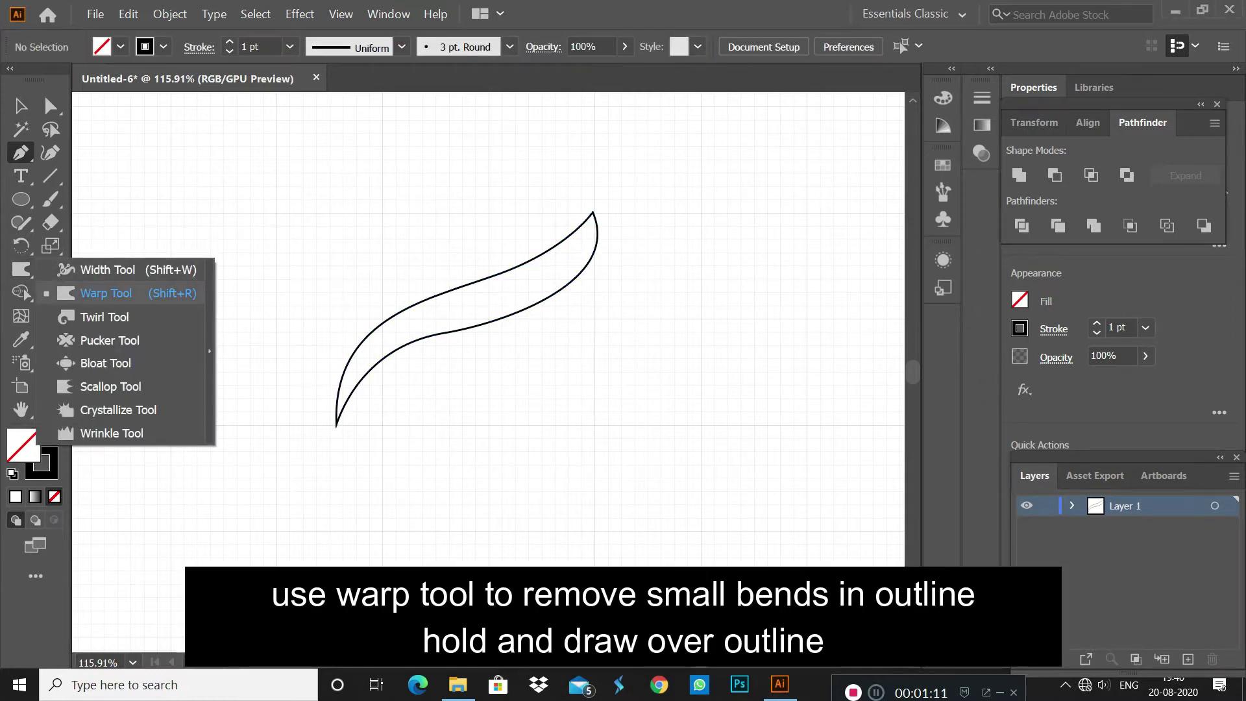
drag(435, 339, 425, 367)
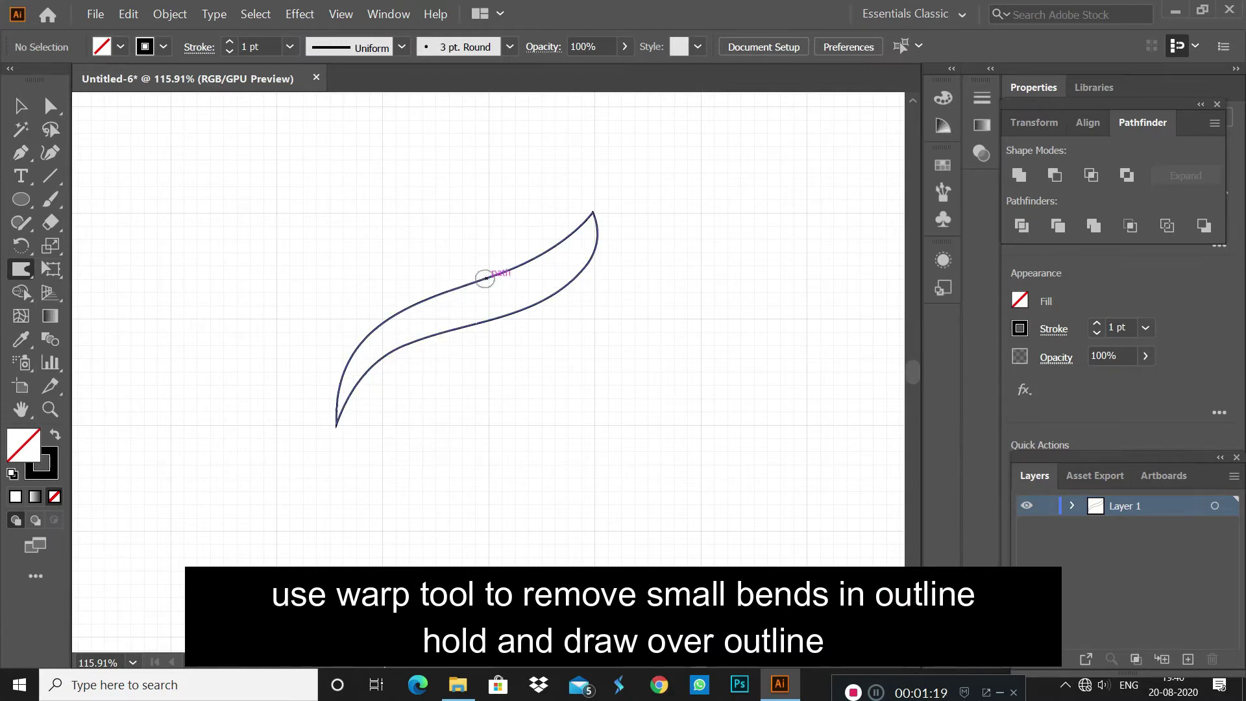
drag(592, 237, 487, 322)
mouse_move(585, 249)
mouse_down()
mouse_move(602, 296)
mouse_move(601, 268)
mouse_up()
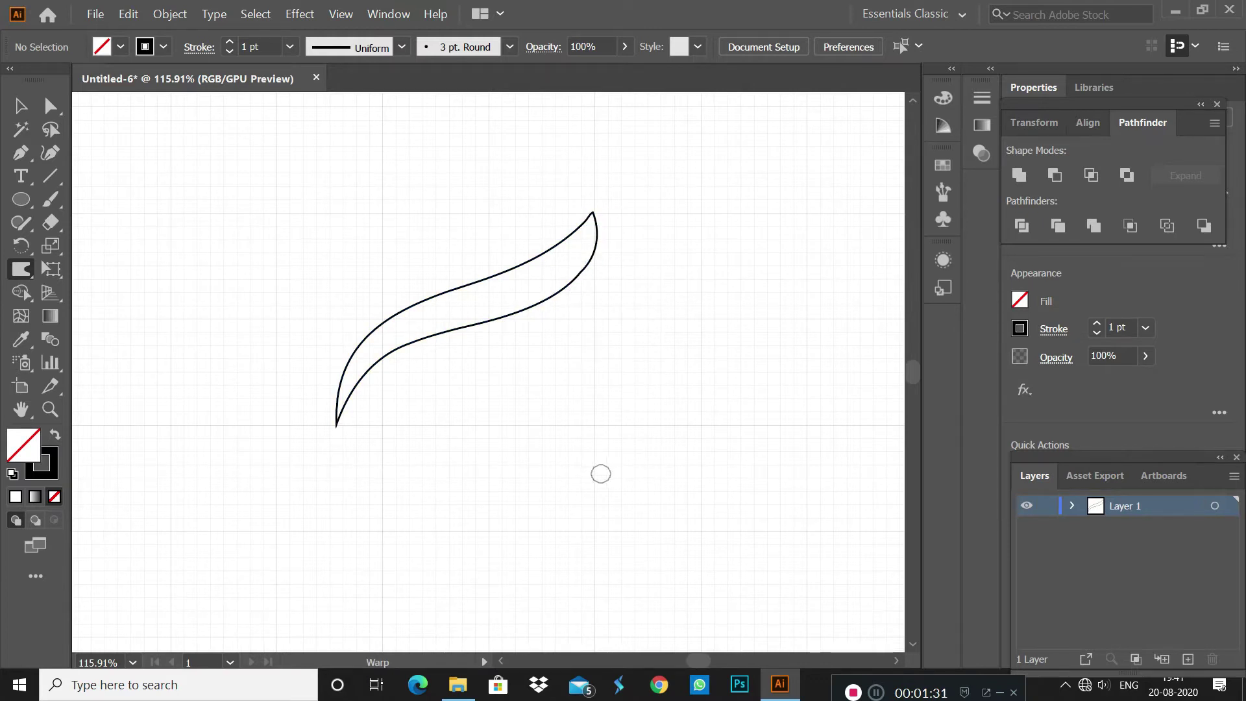
click(20, 152)
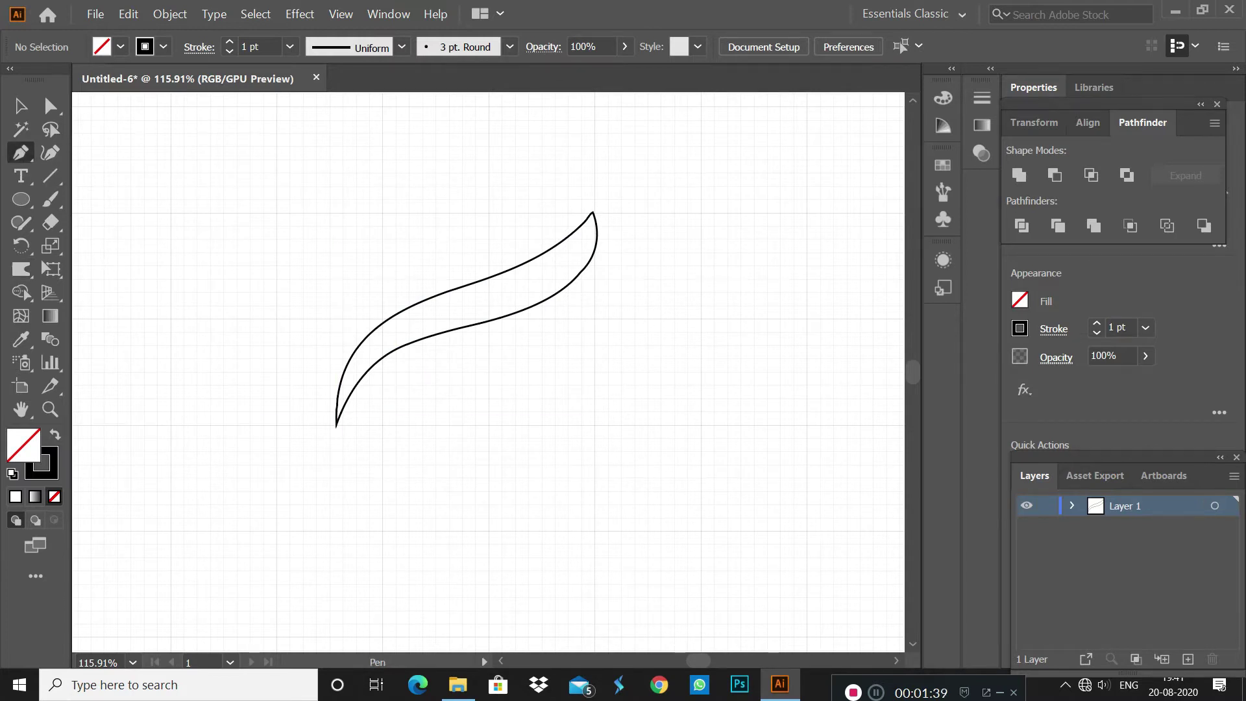
drag(426, 259, 473, 382)
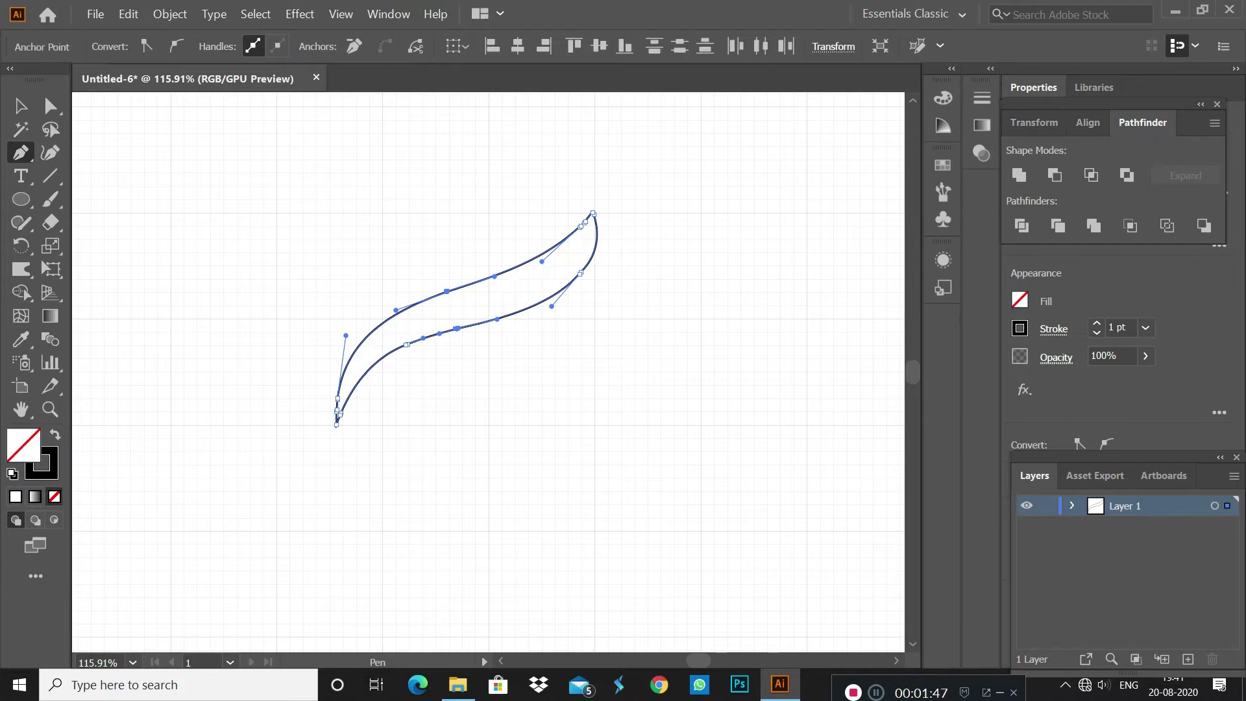
key(ctrl+shift+a)
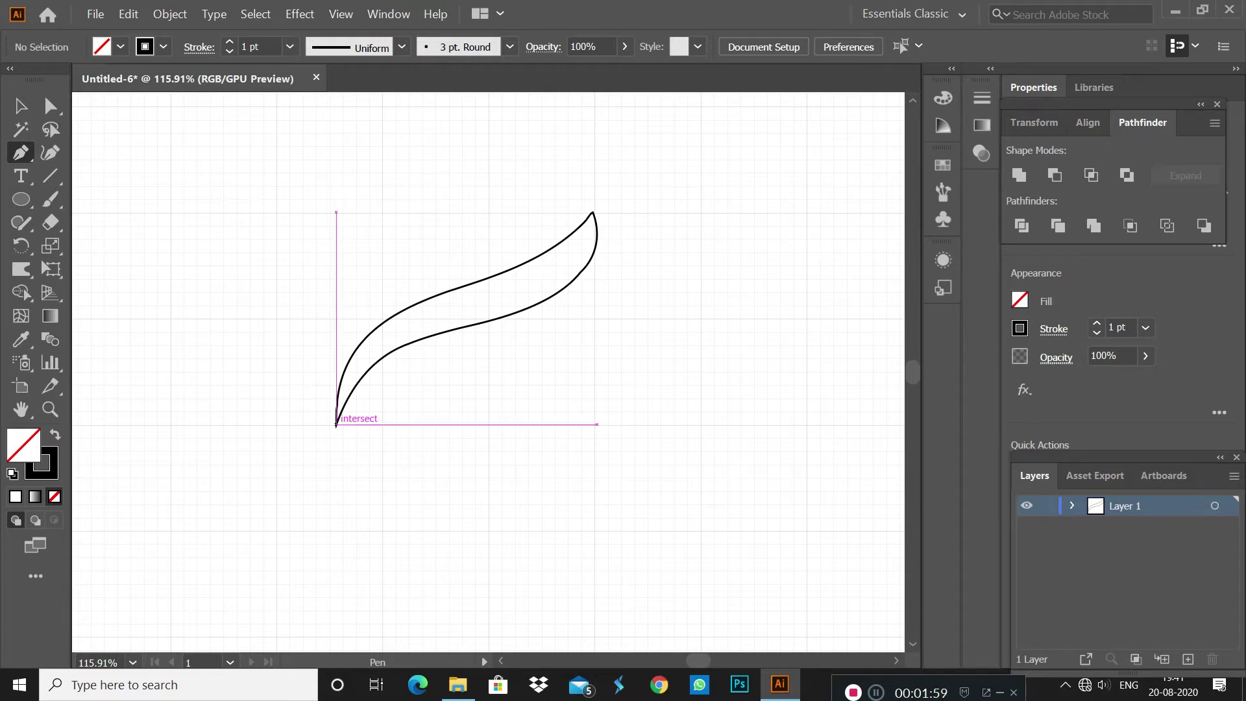
Start a new path at the blade's lower-left tip, curving around the lower leaf edge with a sharp corner
click(336, 424)
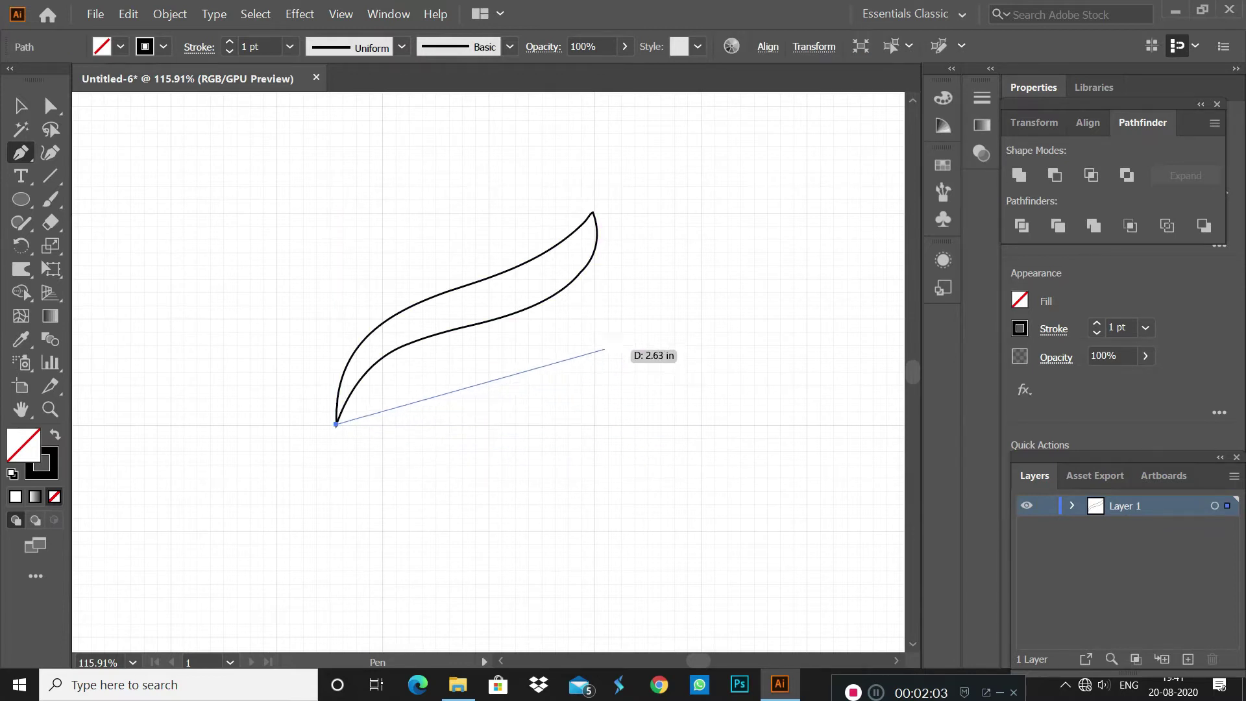
mouse_move(594, 318)
mouse_down()
mouse_move(650, 109)
mouse_move(648, 241)
mouse_move(561, 523)
mouse_up()
drag(479, 537, 437, 556)
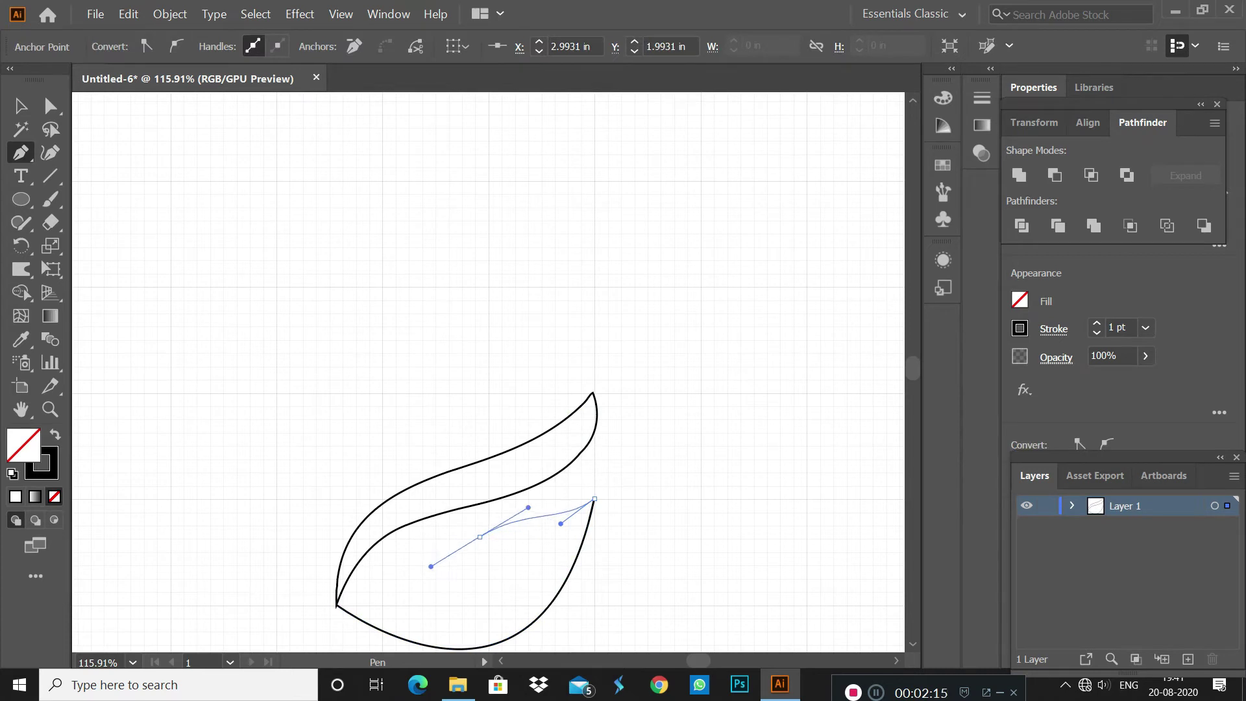
key(alt)
drag(427, 572, 466, 547)
click(447, 571)
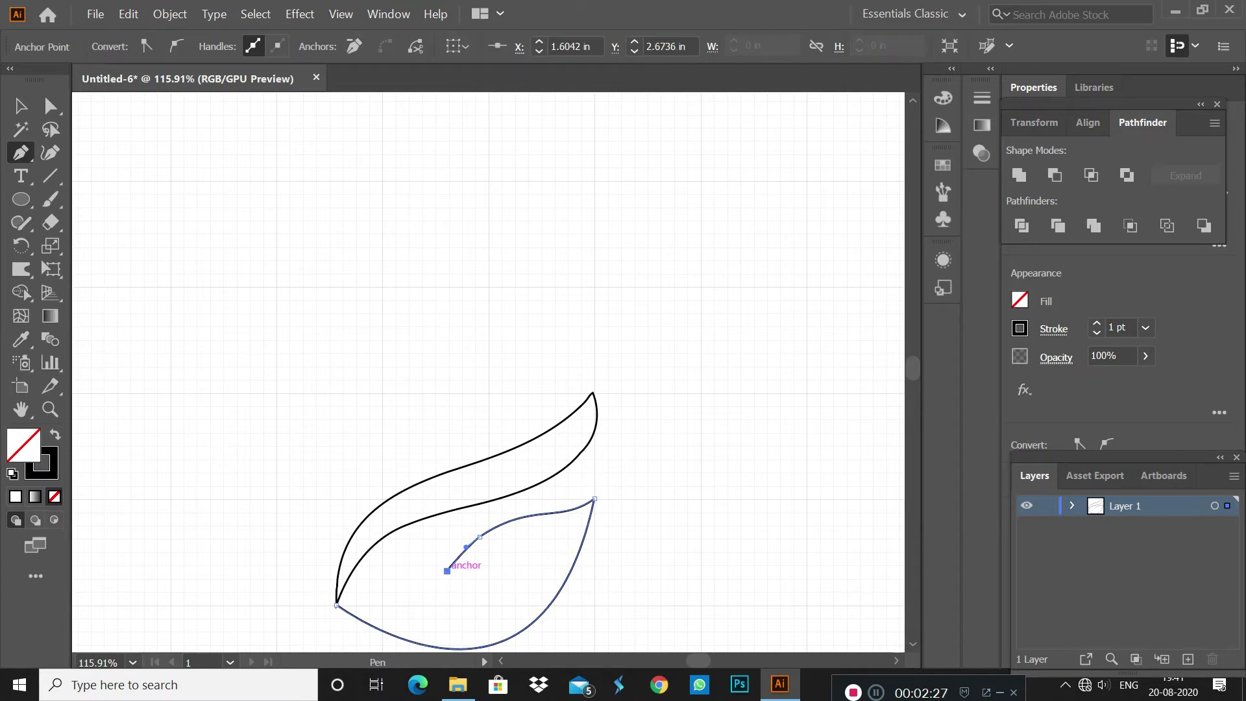
drag(447, 571, 543, 528)
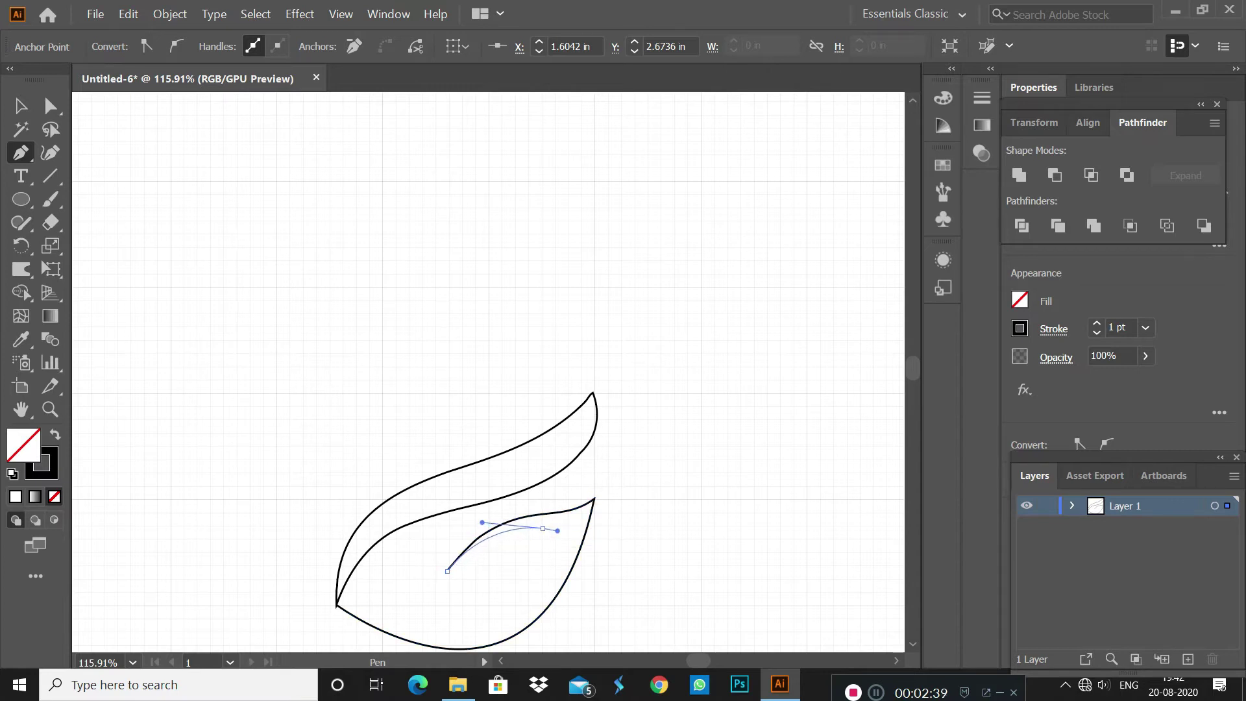
Continue the path with curved points along the leaf's left side and inner curve
scroll(532, 584, down, 3)
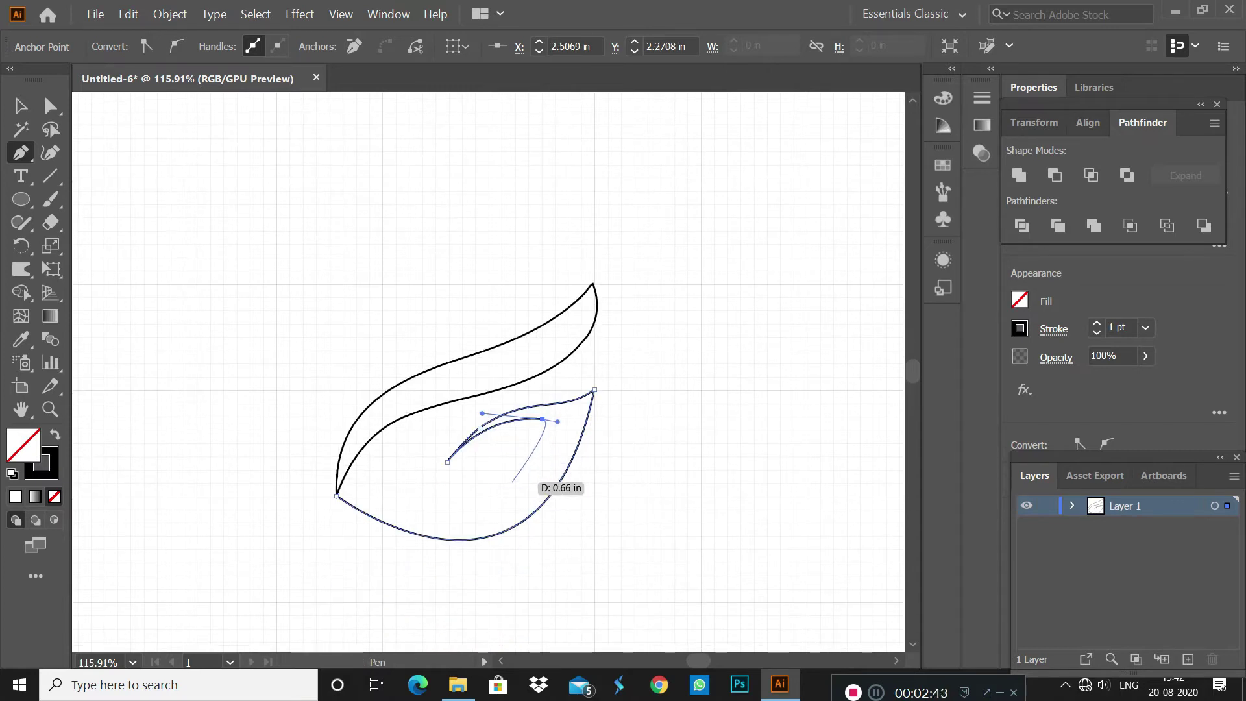
drag(383, 482, 250, 409)
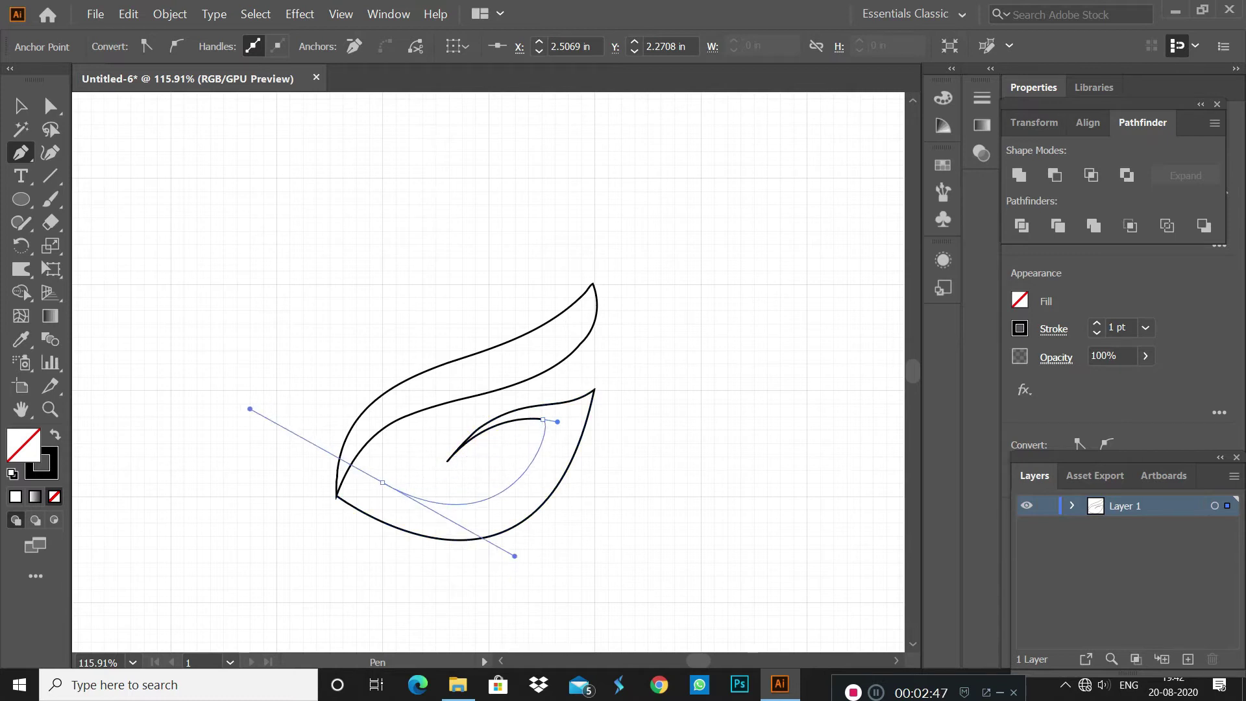
drag(383, 482, 399, 450)
mouse_move(468, 398)
mouse_down()
mouse_move(533, 367)
mouse_move(316, 447)
mouse_move(484, 361)
mouse_up()
Curve the last edge down to the left tip, close the lower leaf path, zoom out and deselect
scroll(446, 406, up, 3)
scroll(484, 360, down, 1)
drag(187, 515, 150, 592)
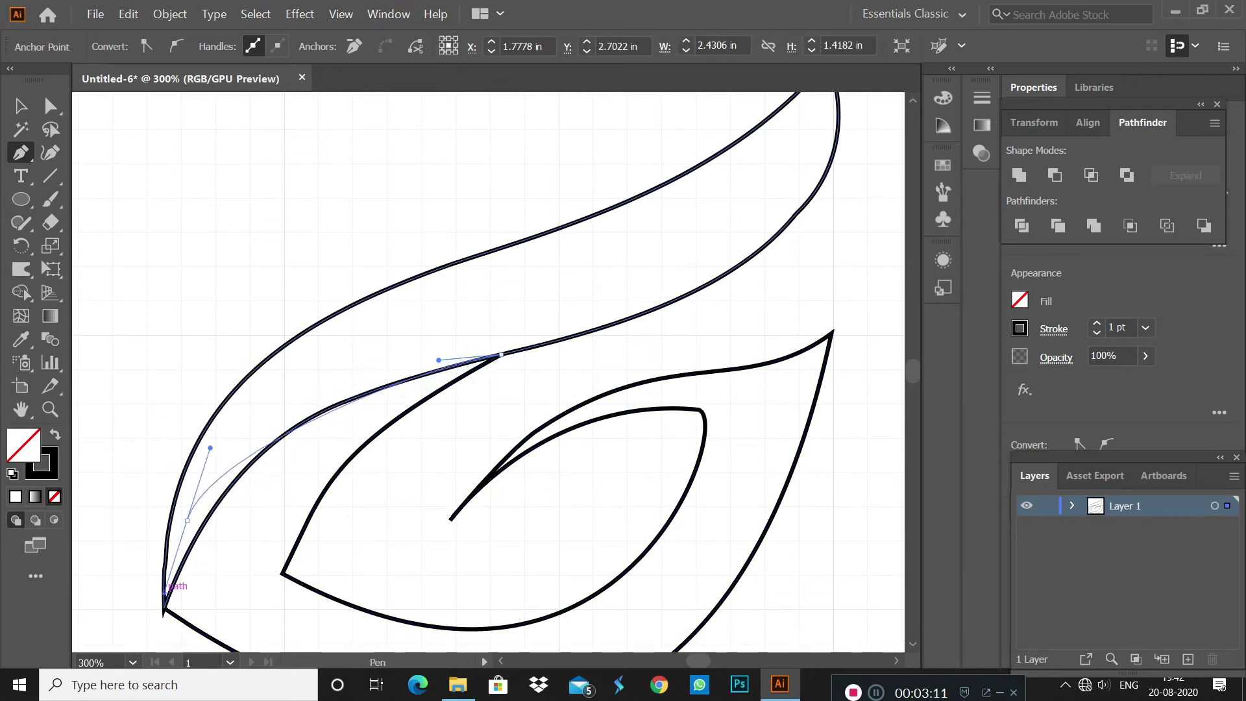
scroll(150, 592, down, 1)
click(164, 572)
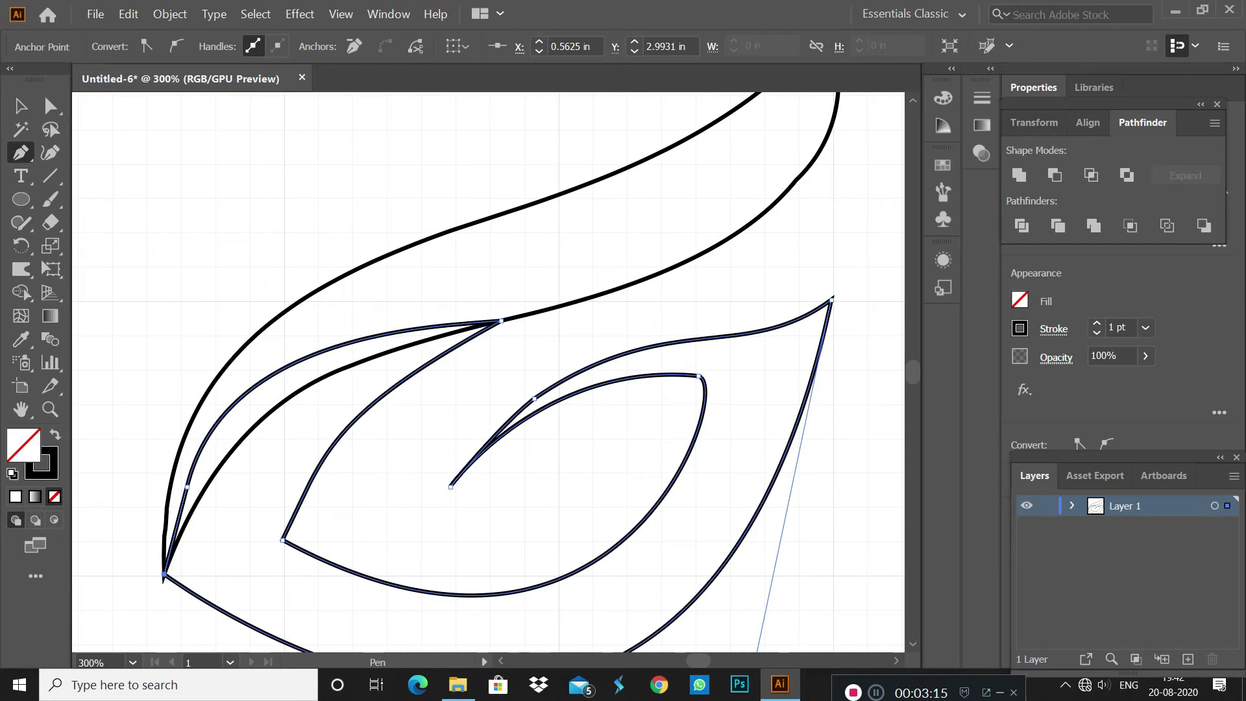
key(ctrl+1)
key(ctrl+shift+a)
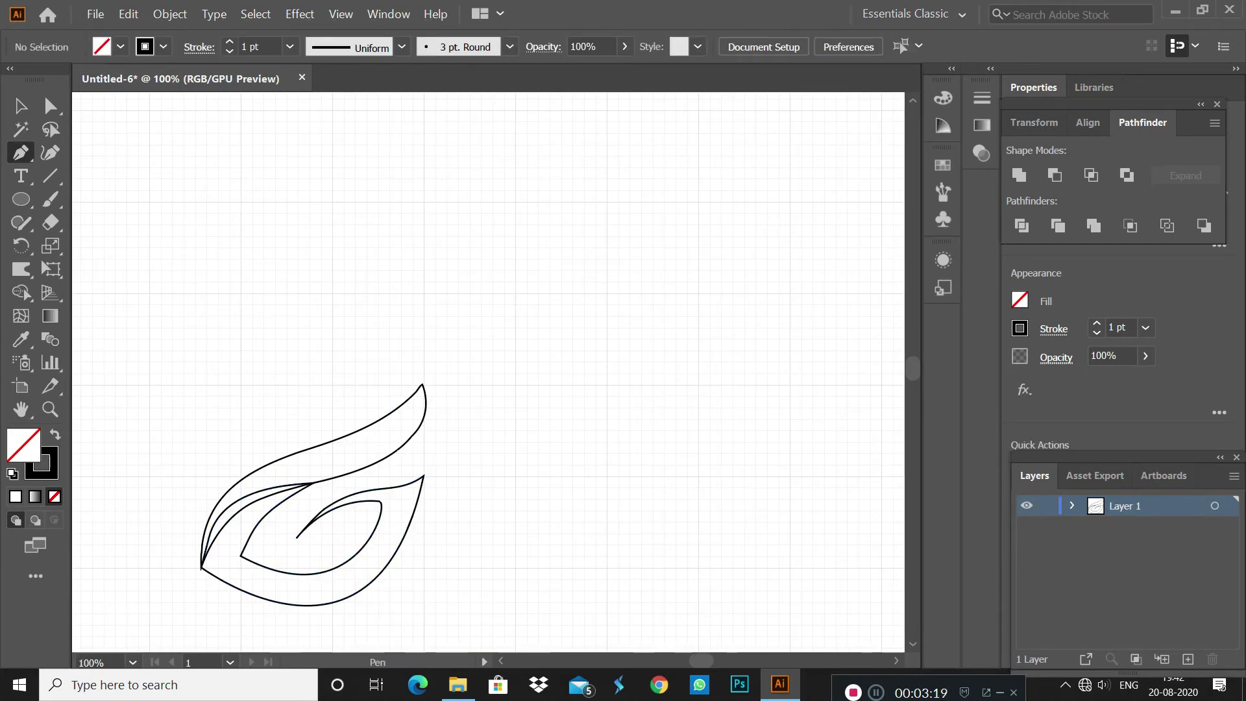
Draw a small closed crescent curl inside the lower leaf's opening, then deselect and zoom out
scroll(345, 542, up, 3)
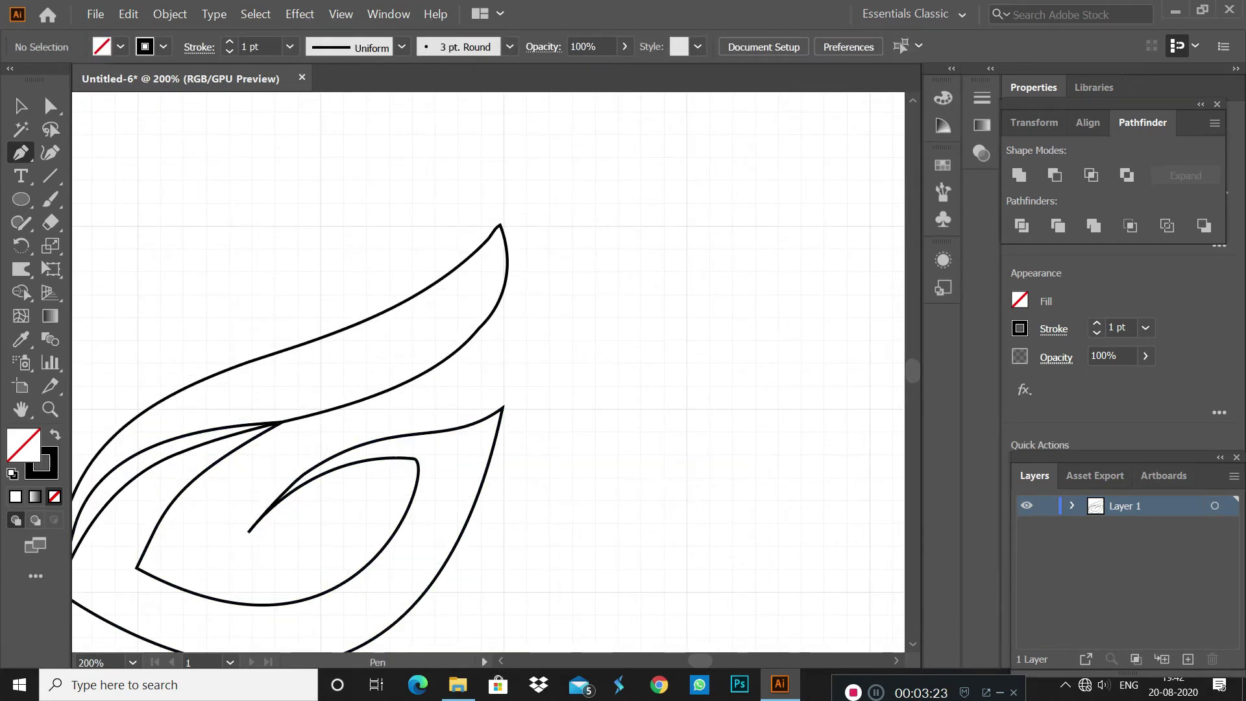
click(249, 532)
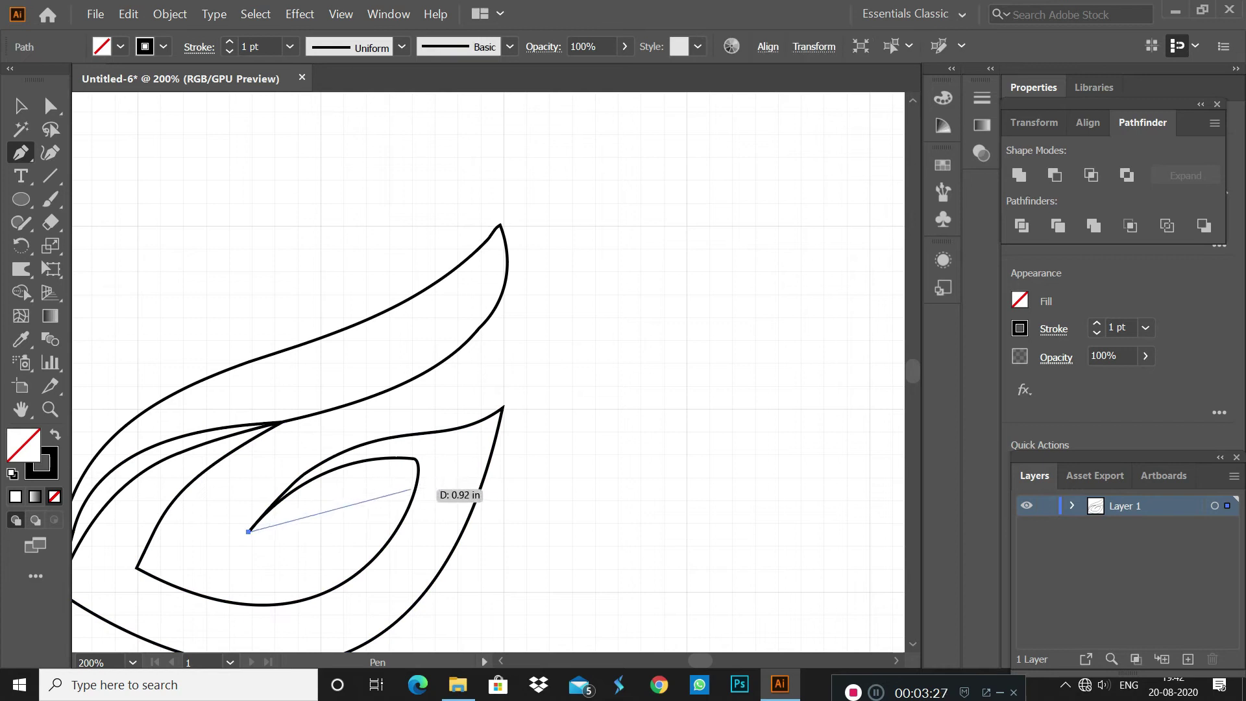
drag(414, 494, 521, 521)
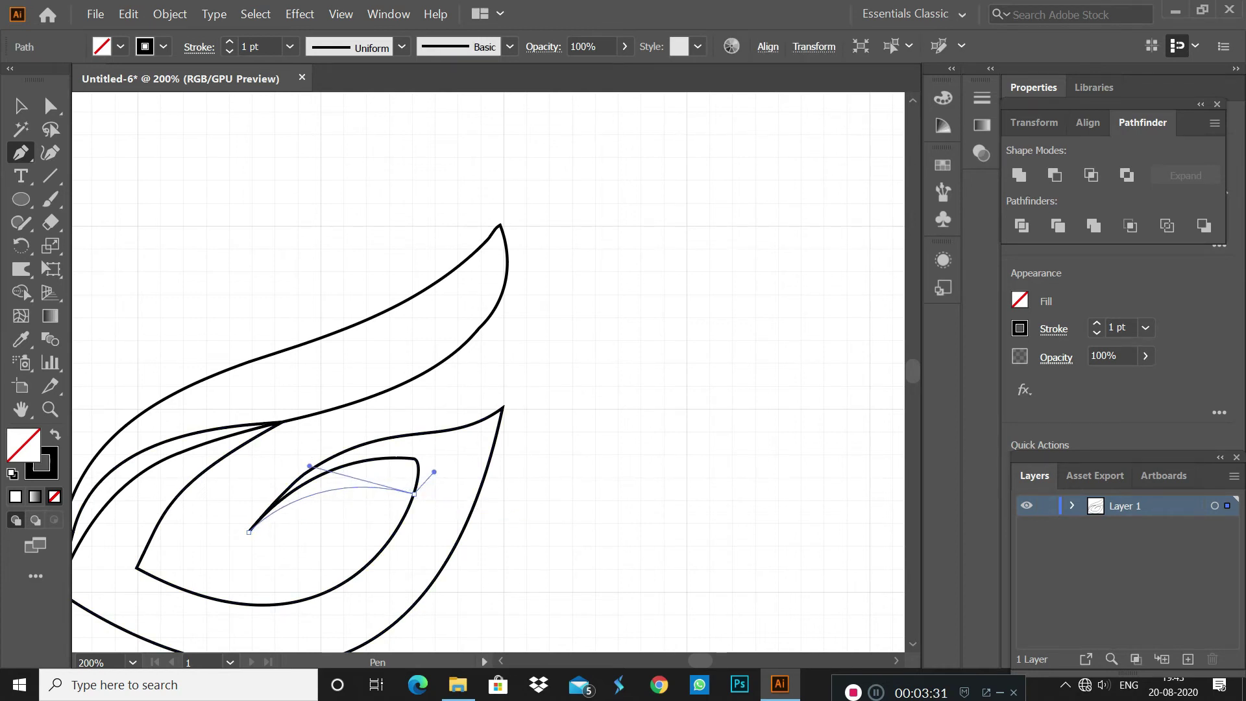
drag(408, 448, 437, 450)
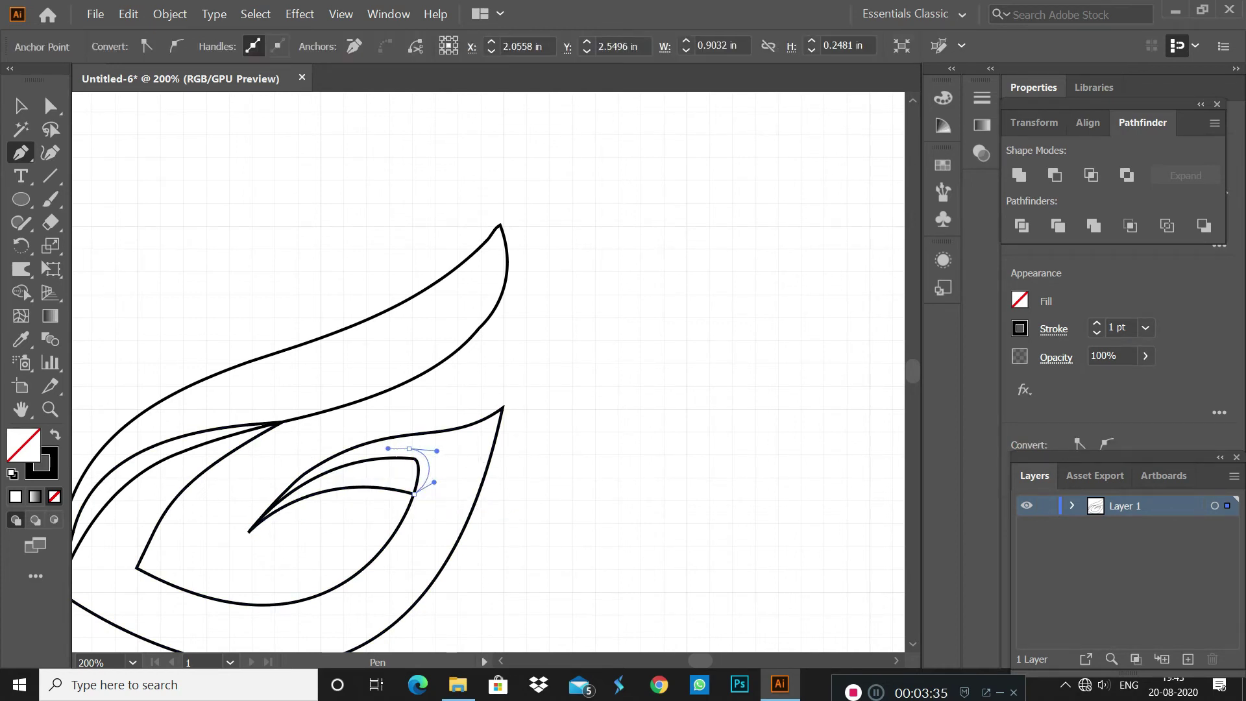
drag(309, 477, 292, 492)
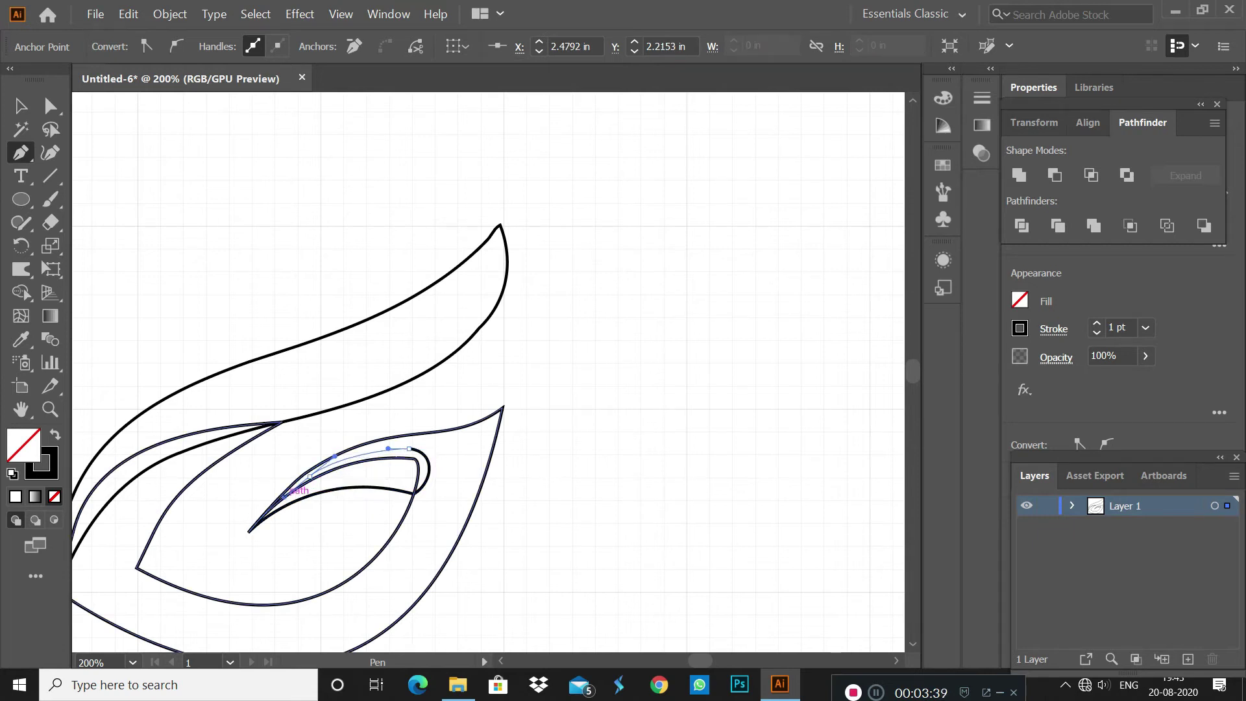
click(248, 531)
key(ctrl+shift+a)
key(ctrl+minus)
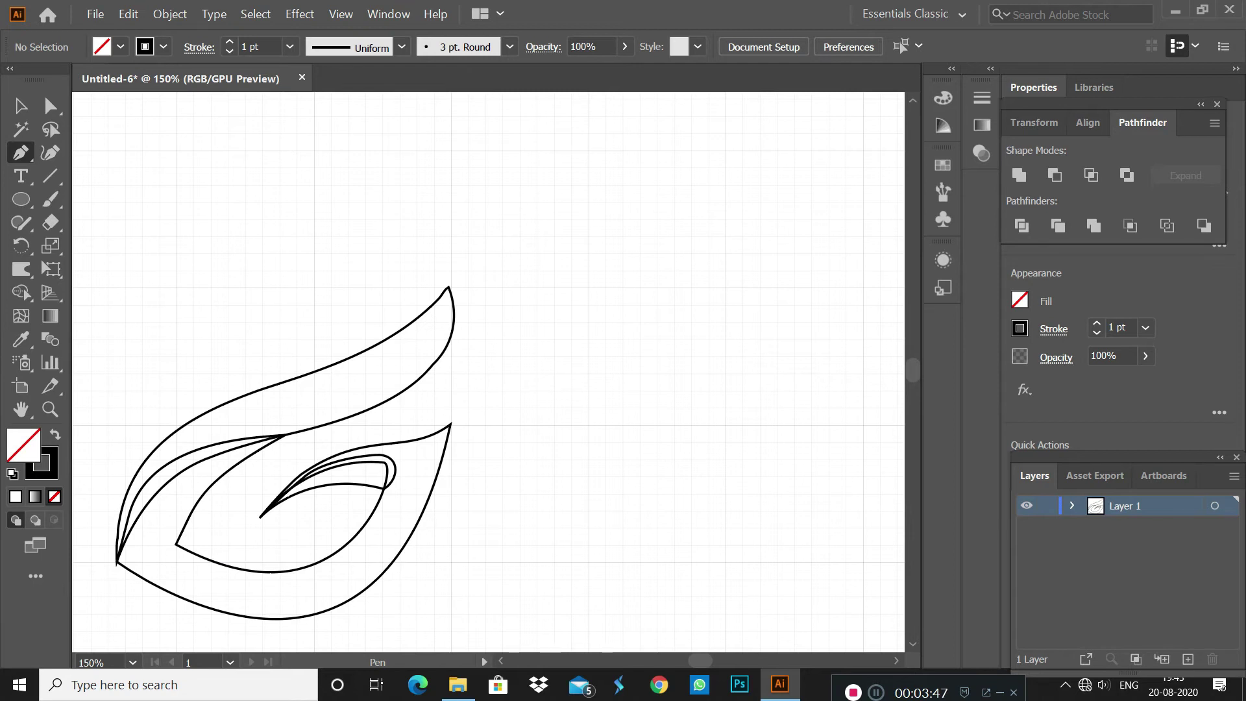
scroll(486, 370, left, 5)
Give the top blade a light-to-dark green gradient with its midpoint shifted toward the light end
ctrl+click(259, 523)
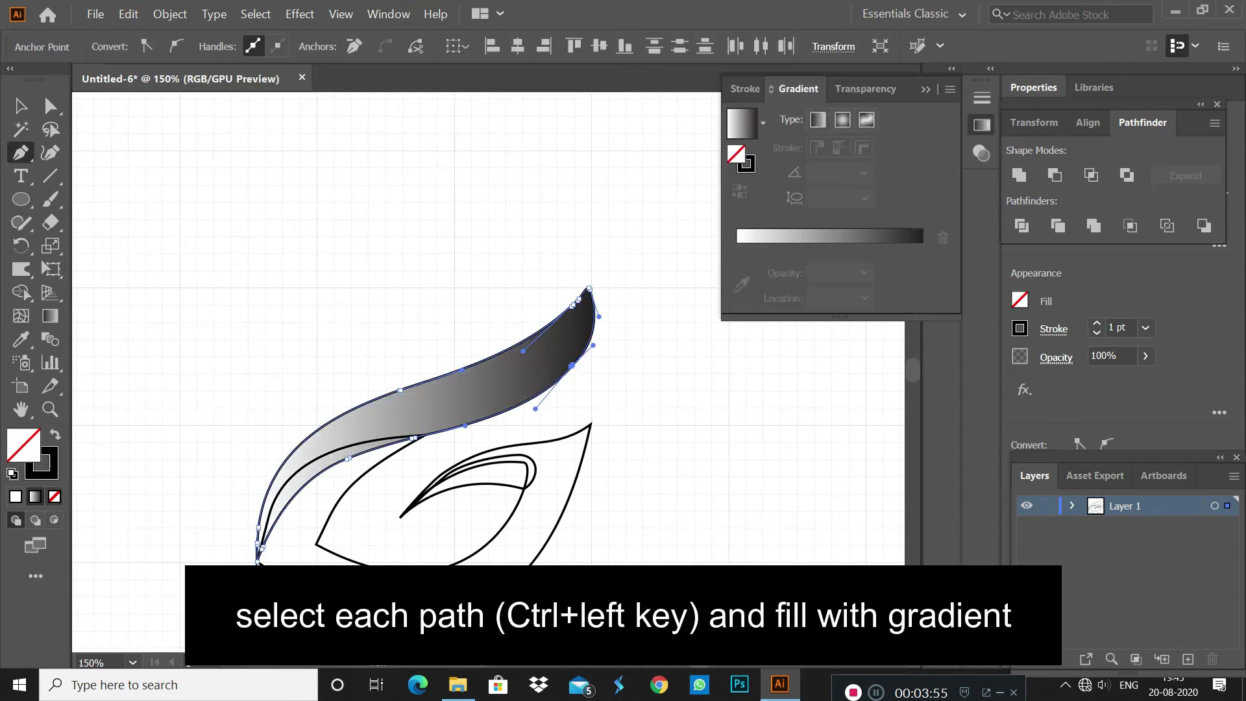
key(period)
double_click(736, 271)
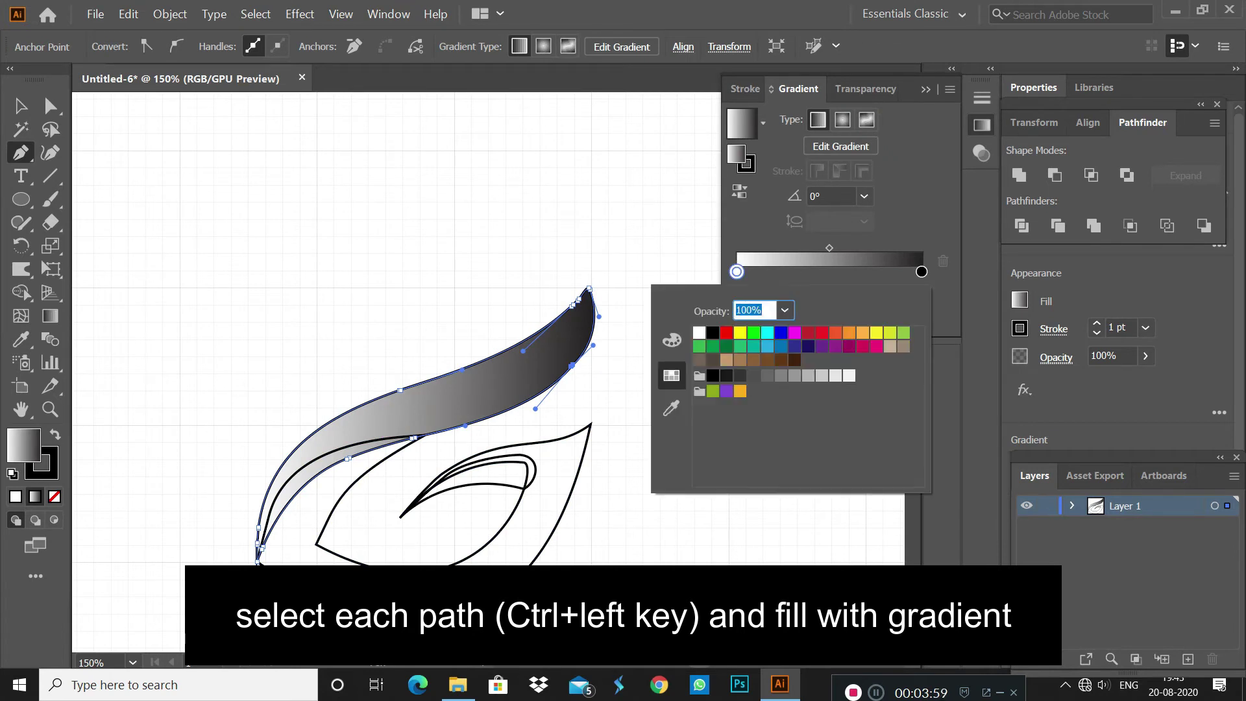
click(699, 346)
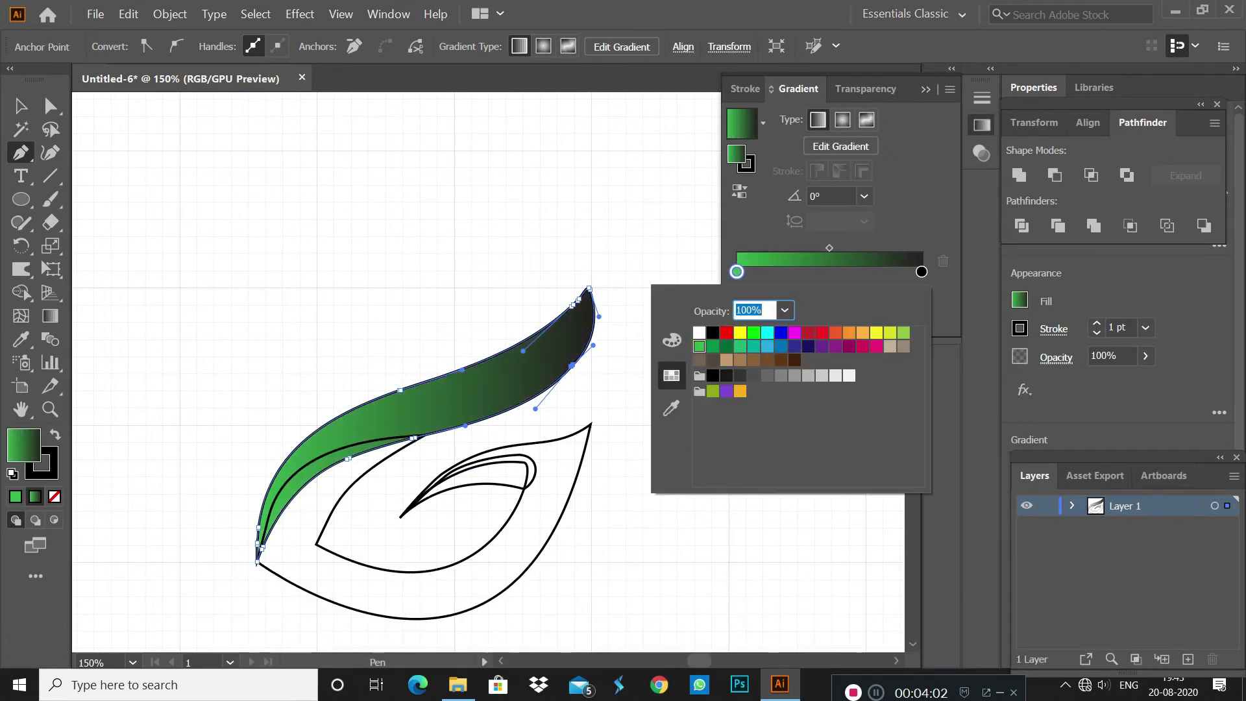
key(Escape)
double_click(922, 272)
click(727, 346)
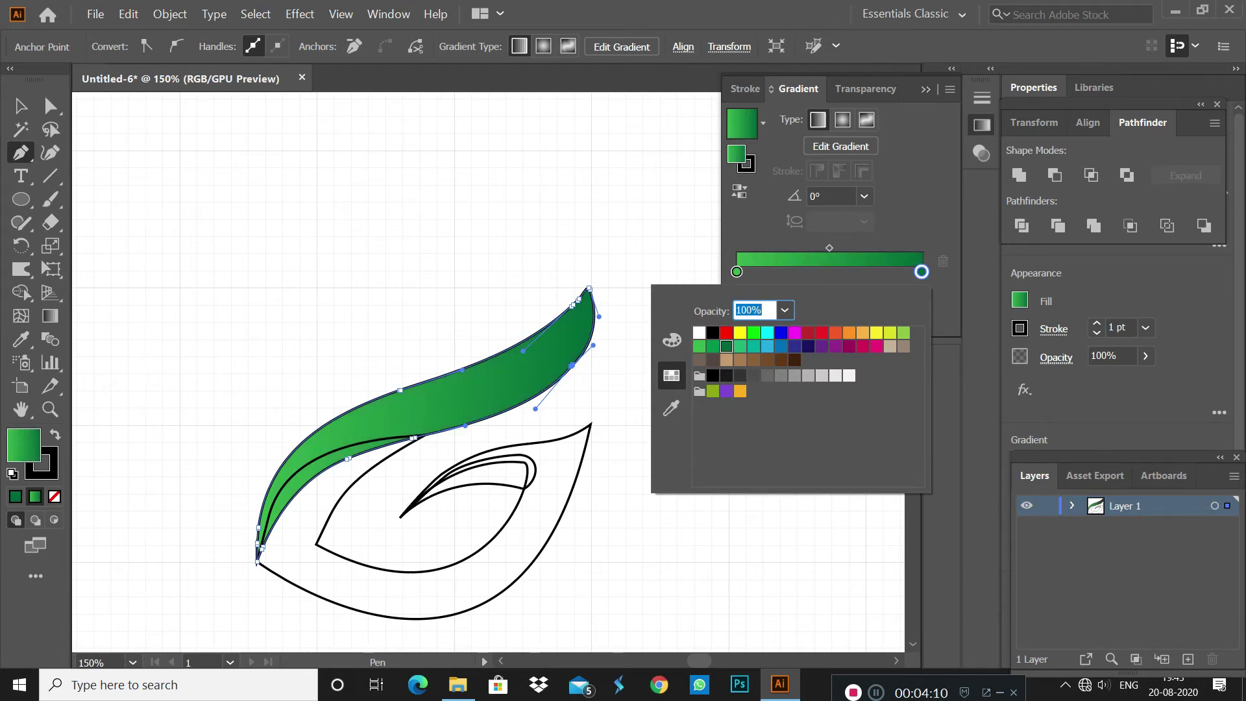
key(Escape)
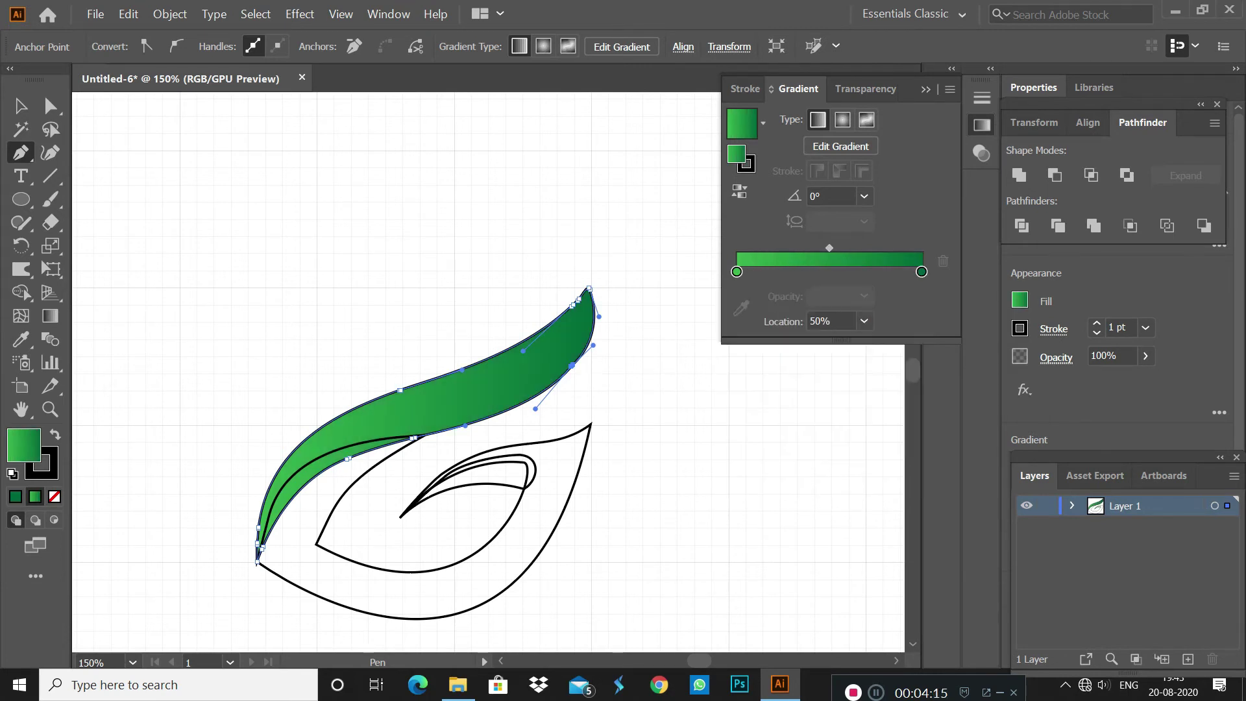
drag(804, 248, 792, 248)
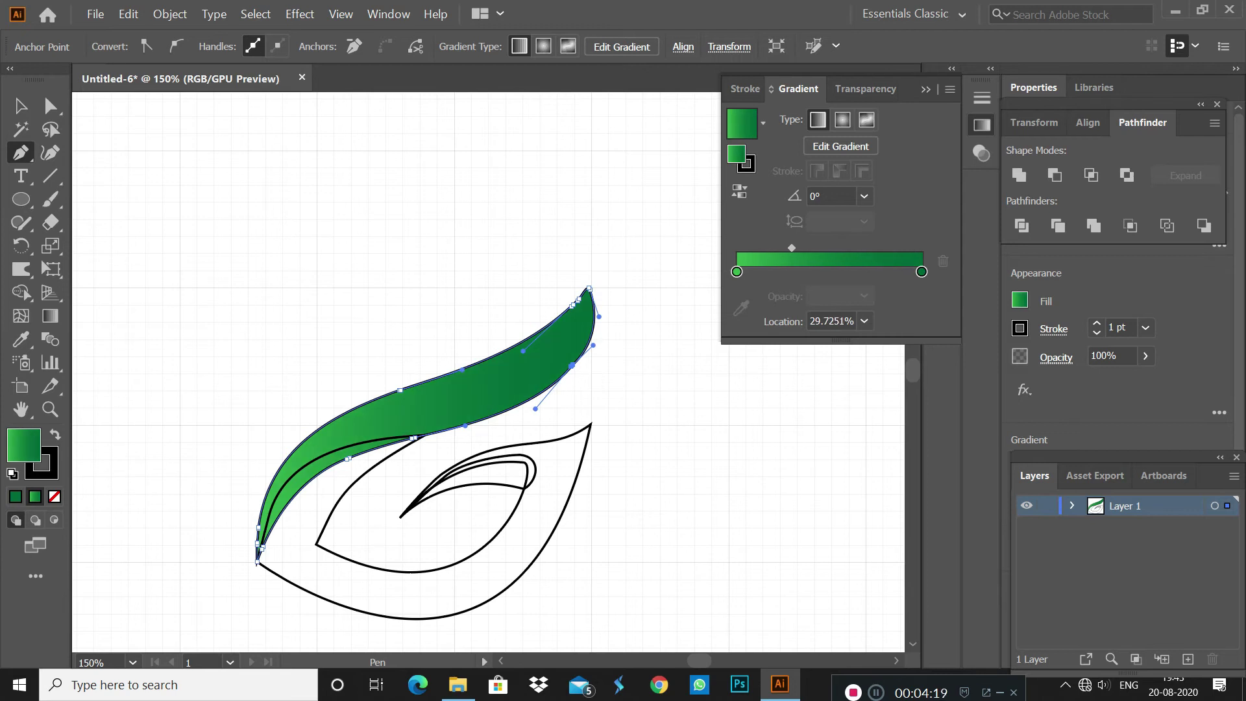
ctrl+click(505, 218)
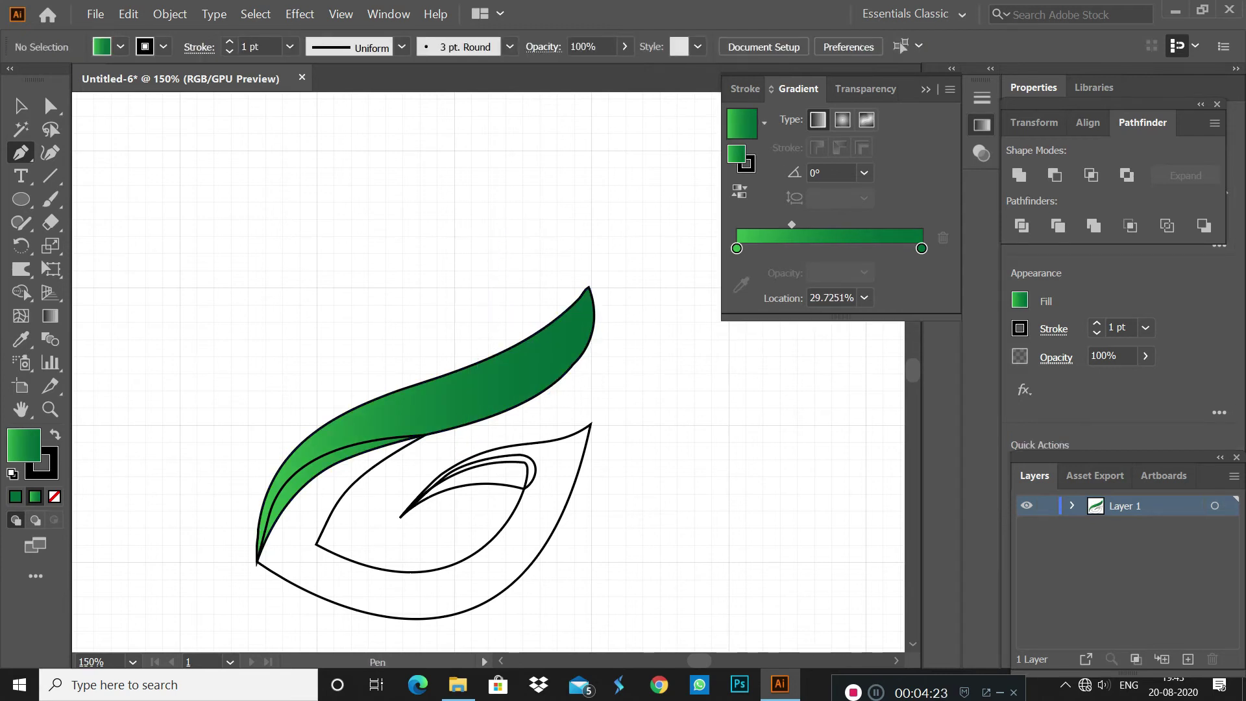
ctrl+click(582, 468)
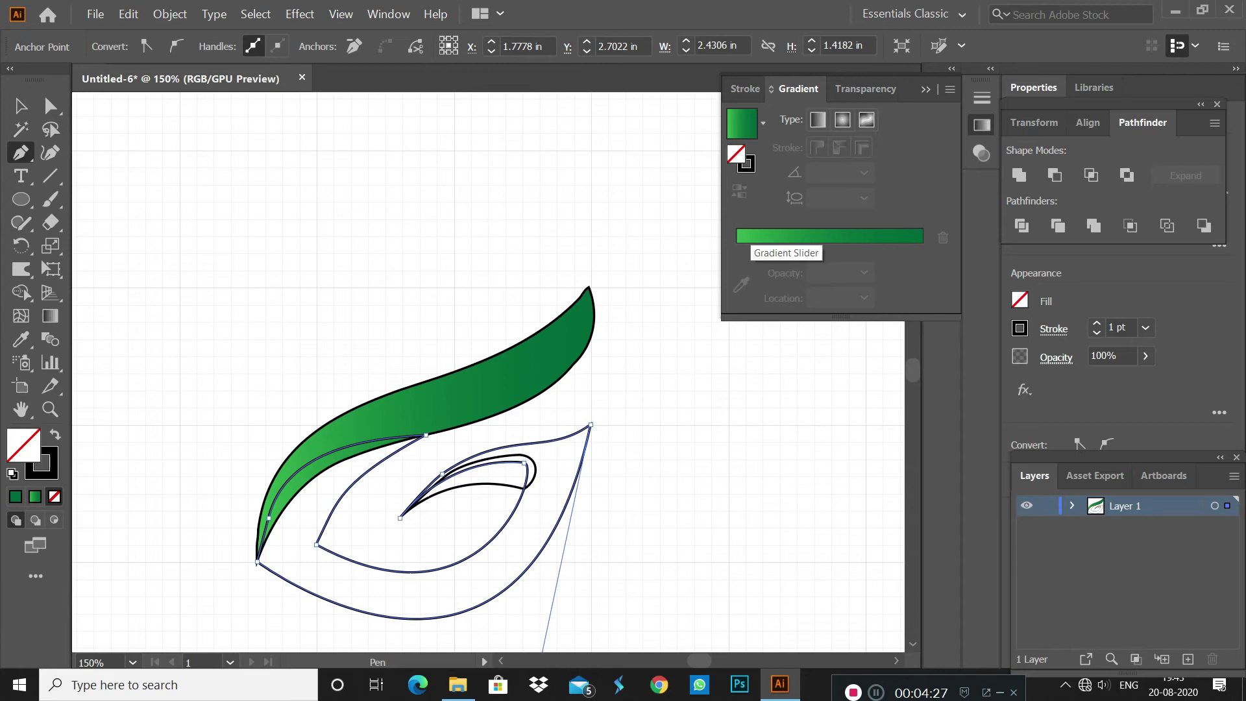
Fill the eye shape with a dark-to-light green gradient and send it to the back
click(35, 496)
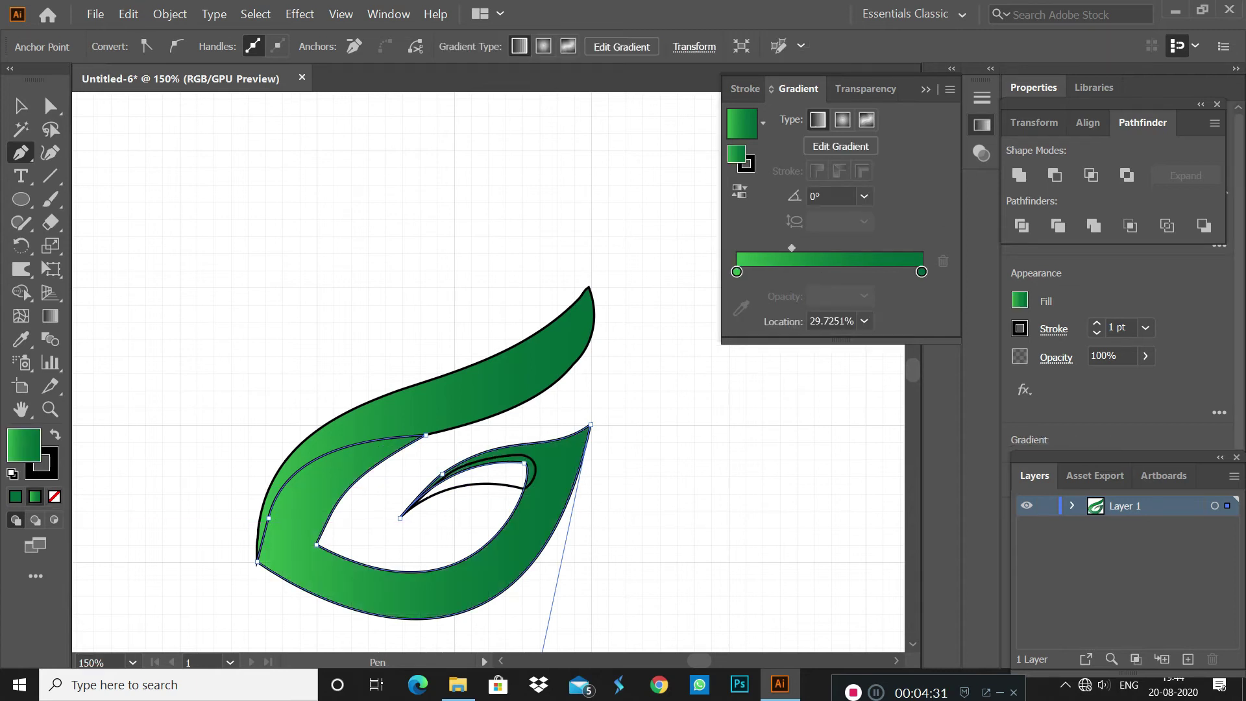
double_click(737, 272)
click(726, 346)
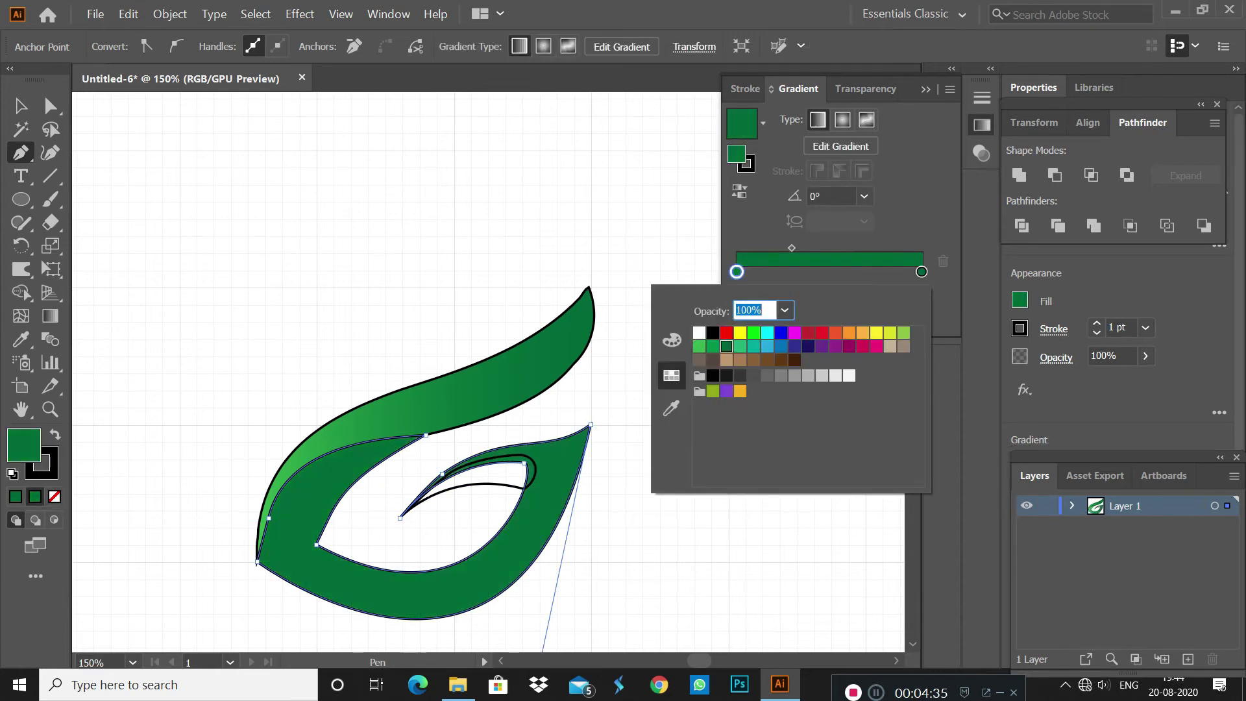
double_click(922, 271)
click(699, 346)
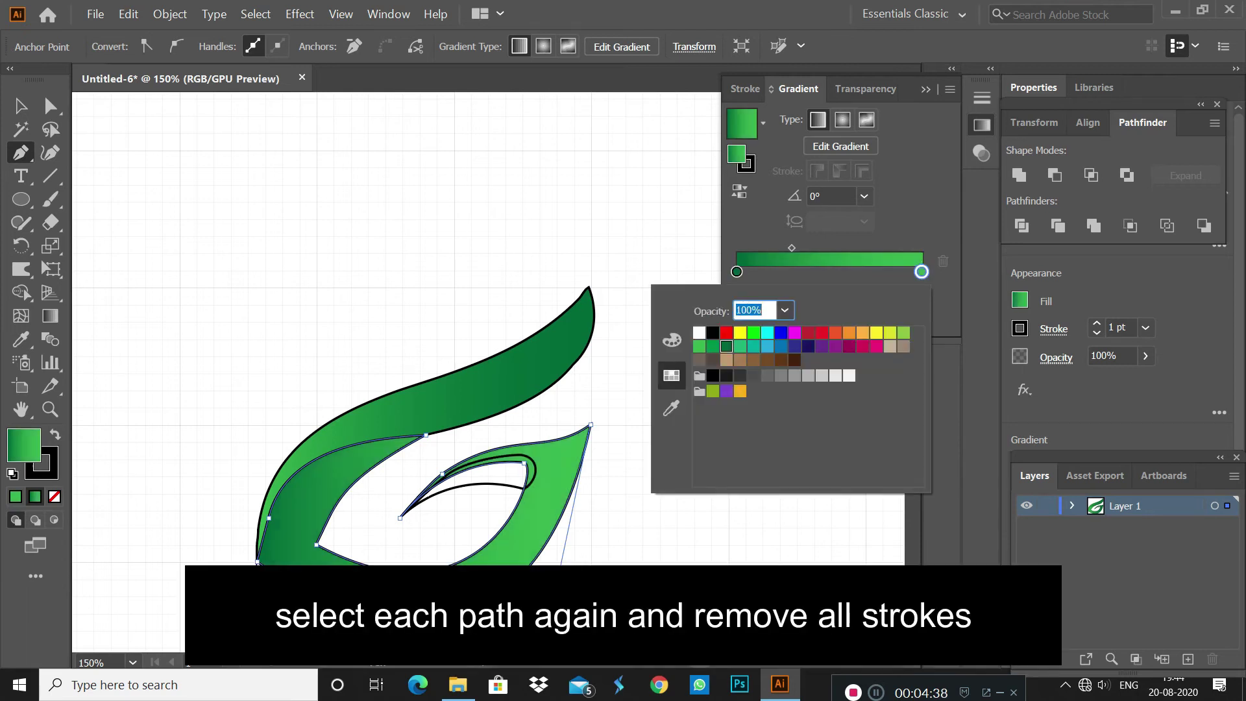
key(Escape)
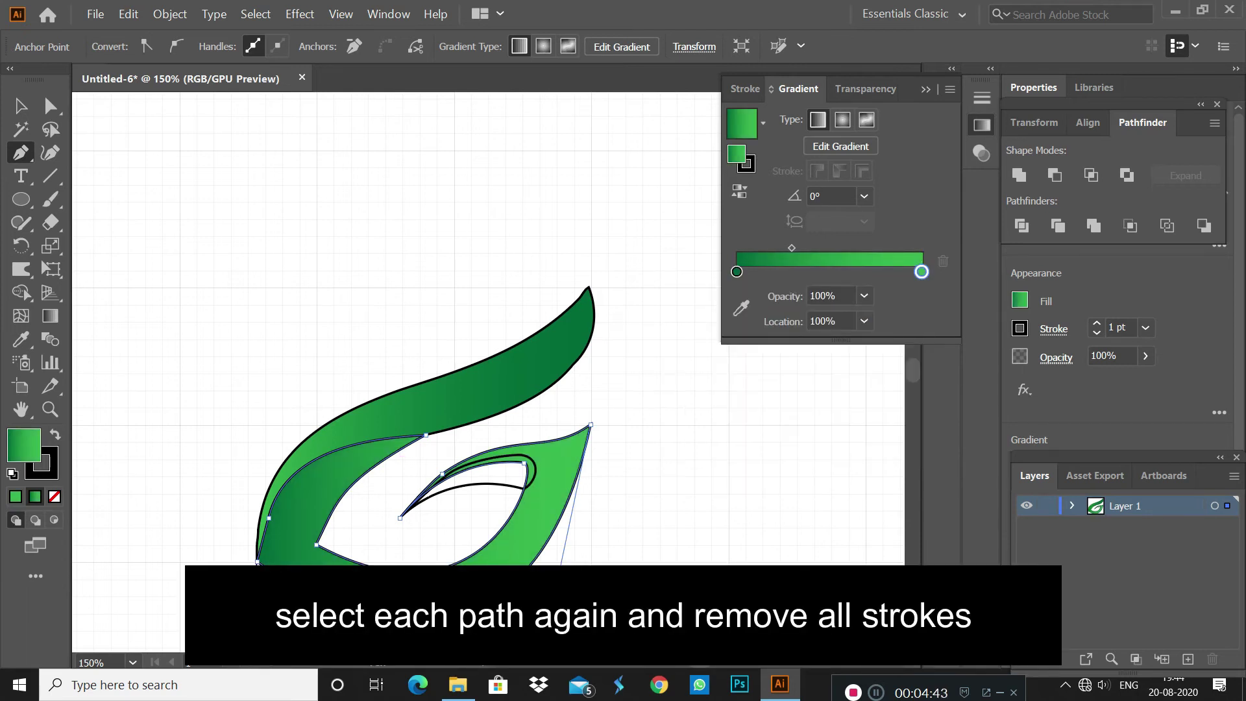
right_click(570, 152)
click(746, 434)
click(486, 245)
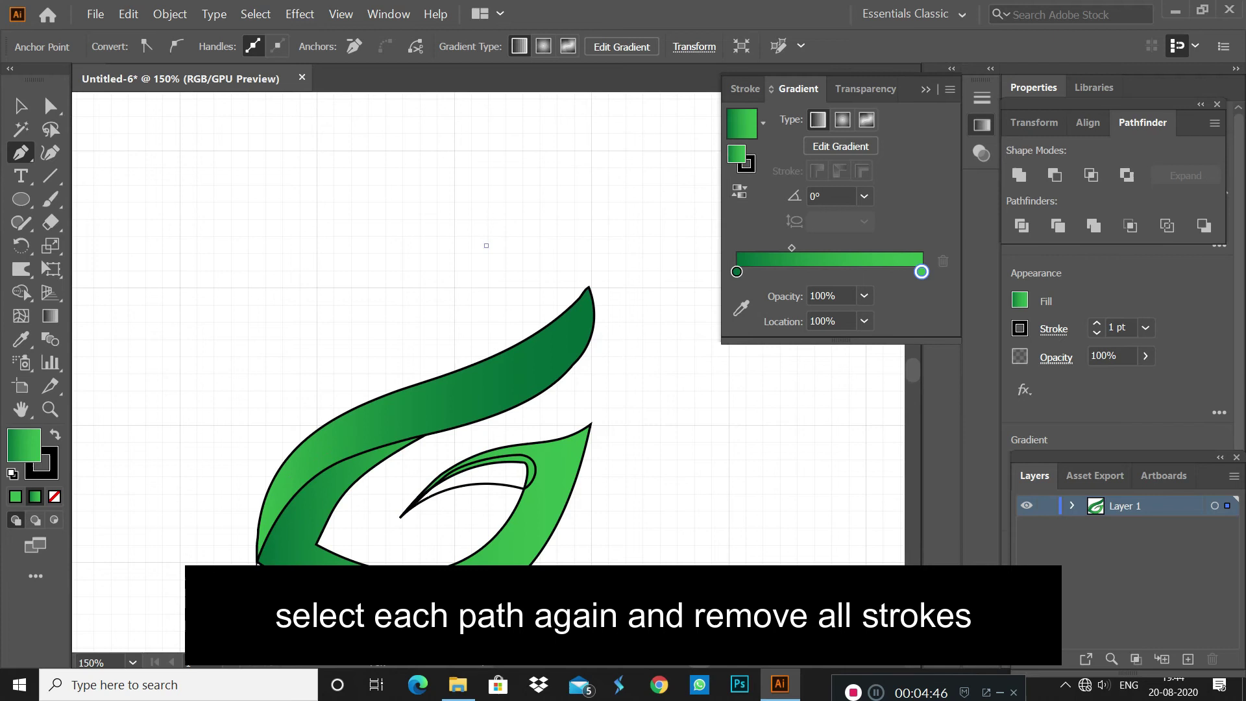
key(ctrl+z)
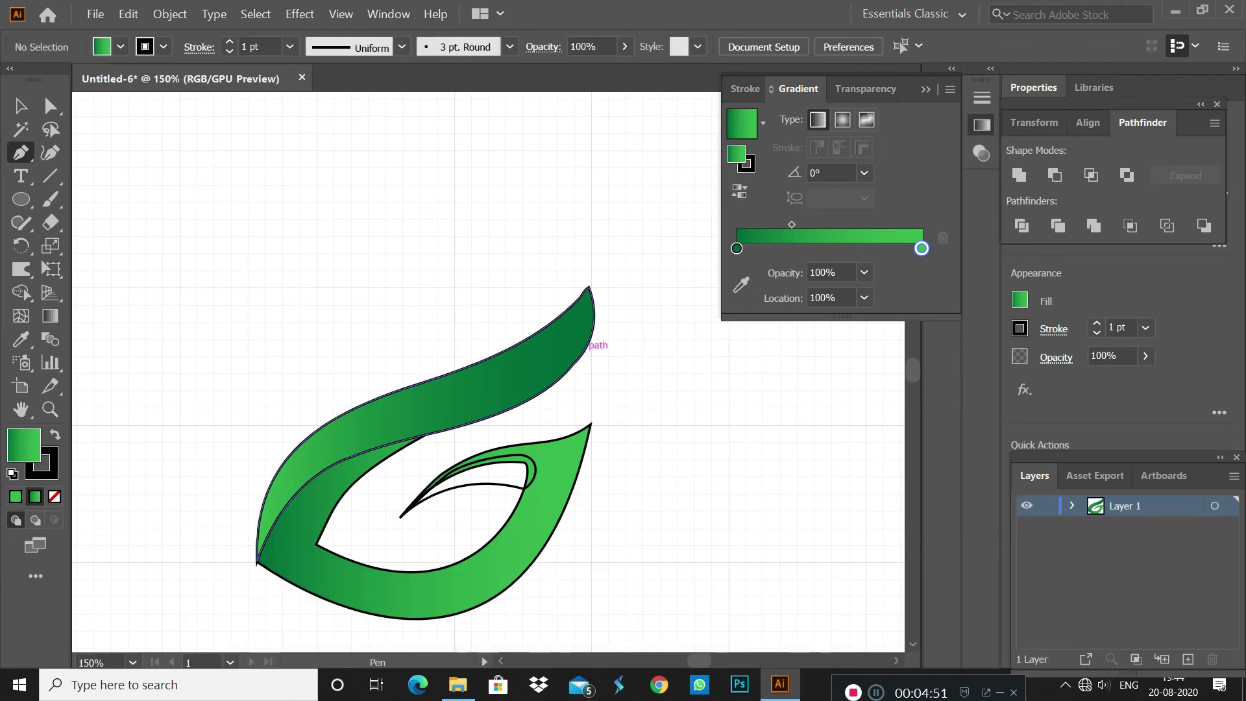
Fill the inner leaf with a light-to-dark green gradient and send it one level backward
ctrl+click(445, 467)
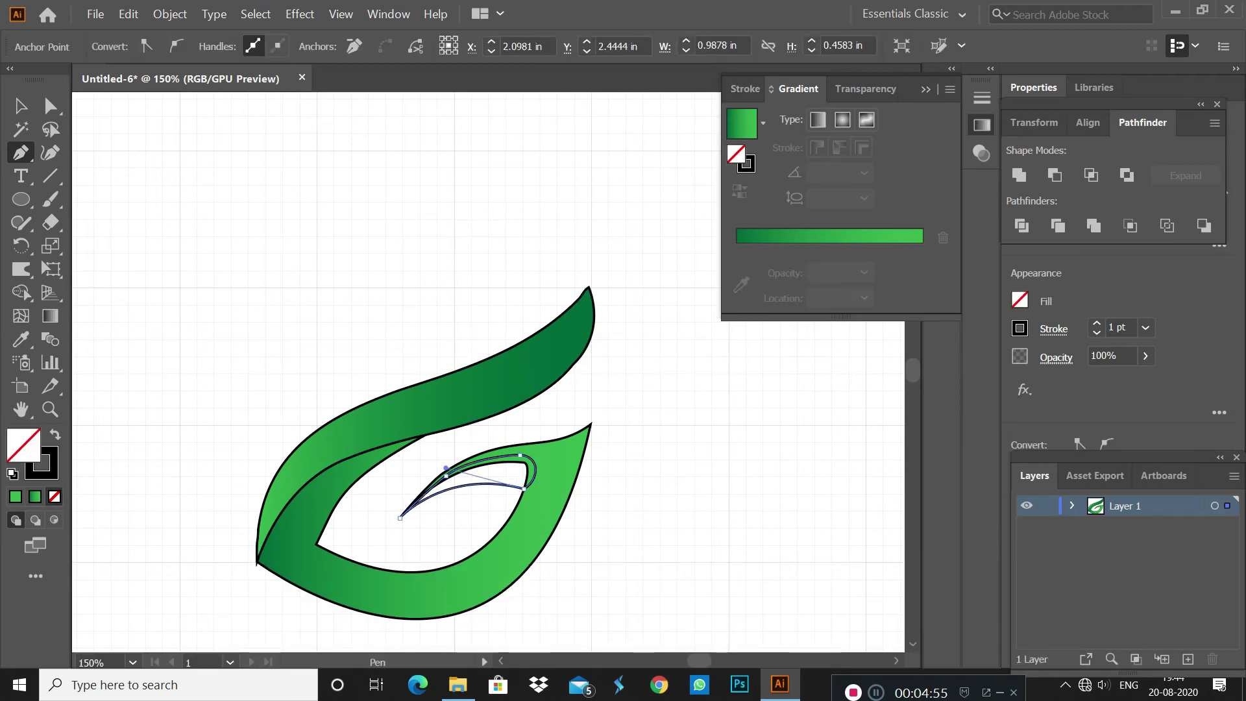
click(788, 237)
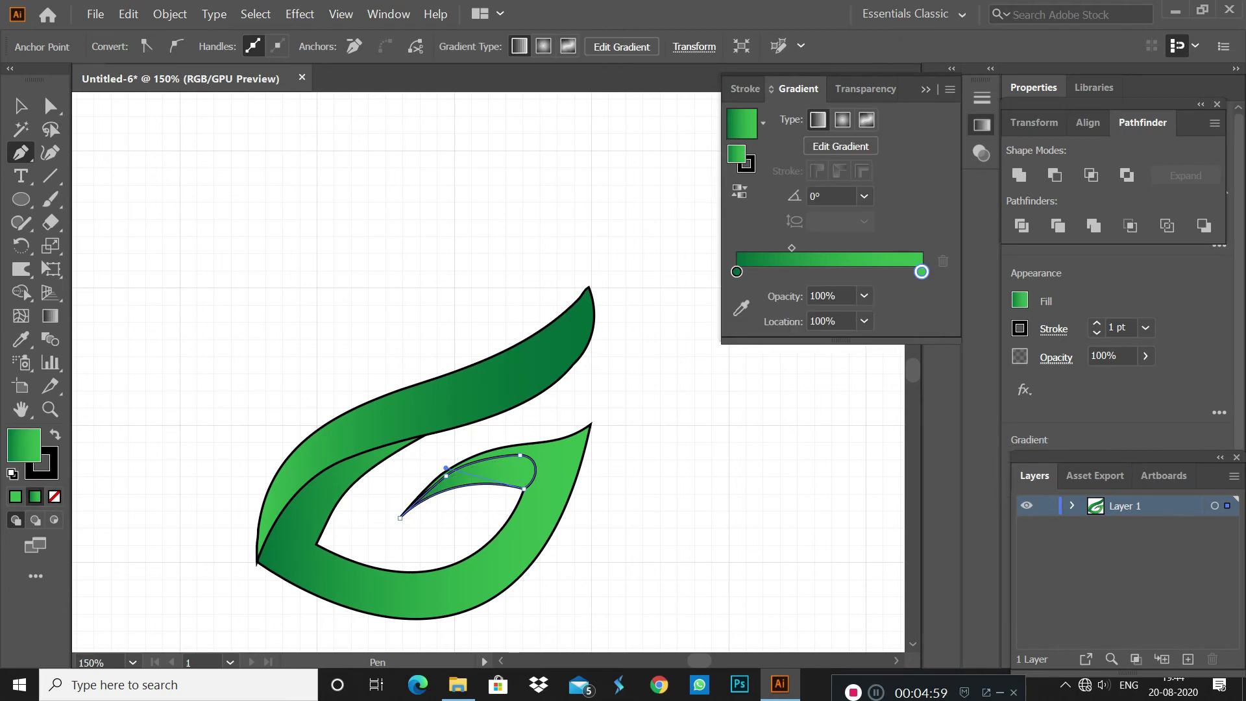
double_click(737, 271)
click(698, 346)
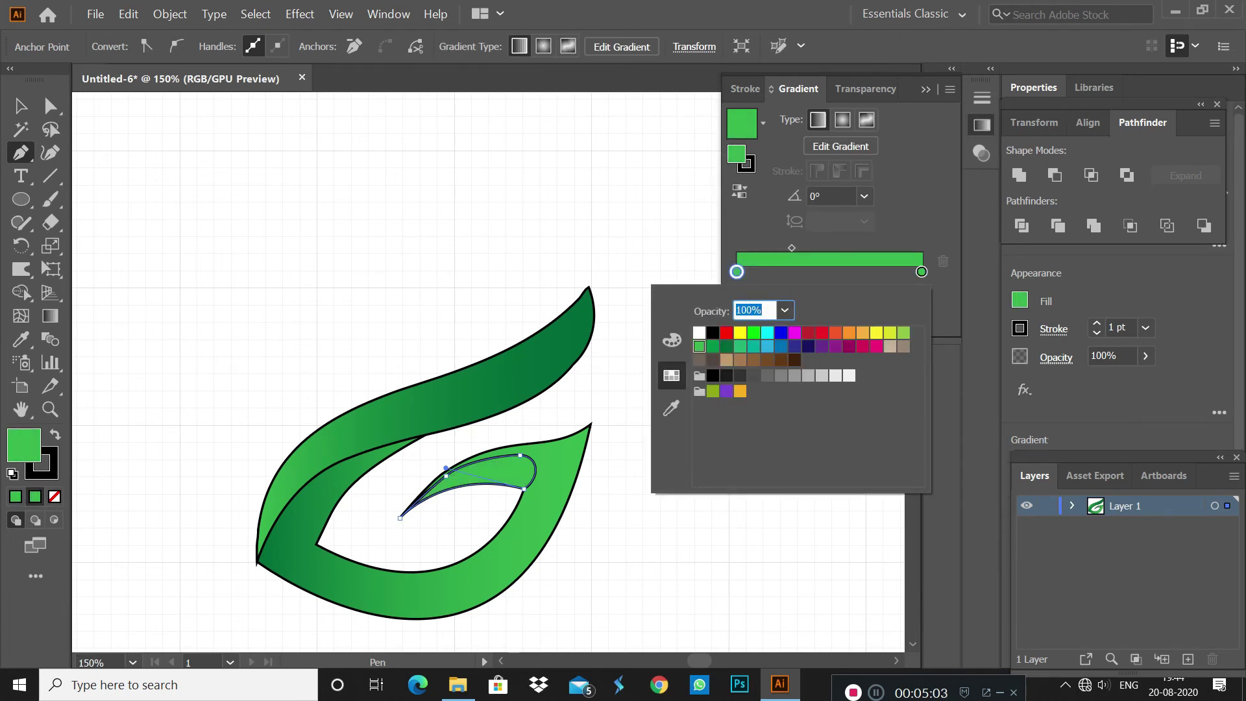
key(Escape)
double_click(921, 272)
click(709, 346)
key(Escape)
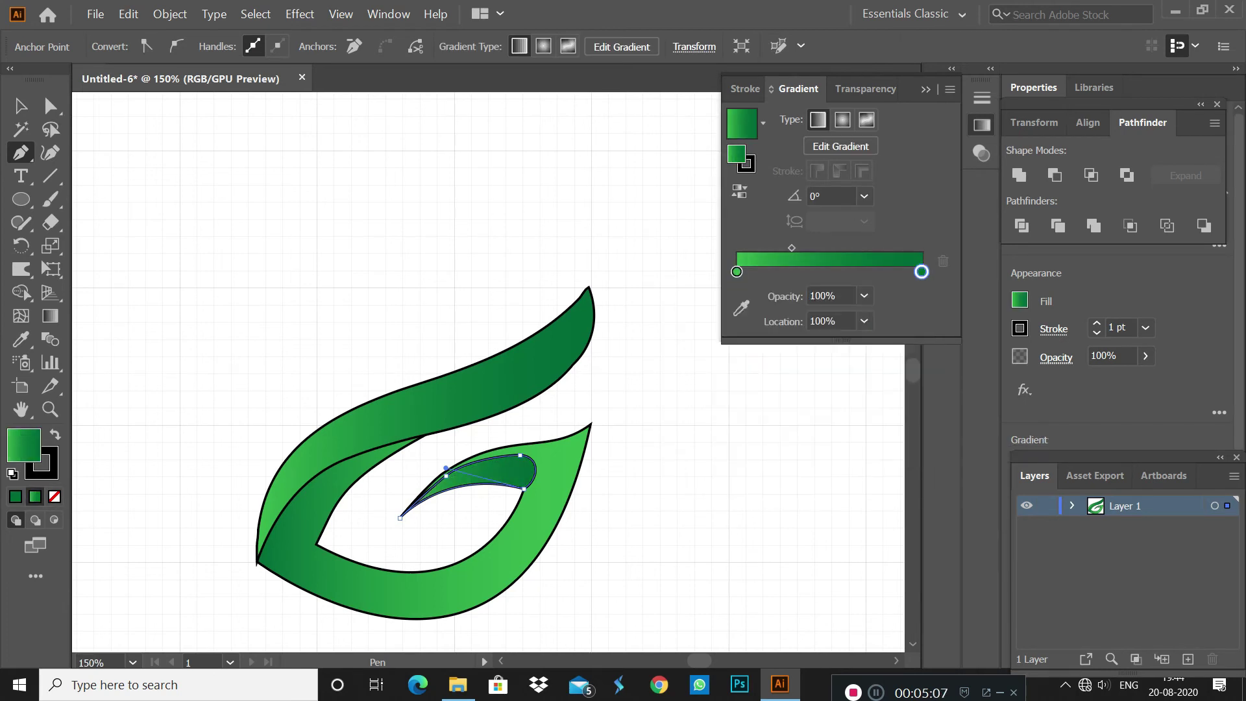
right_click(503, 471)
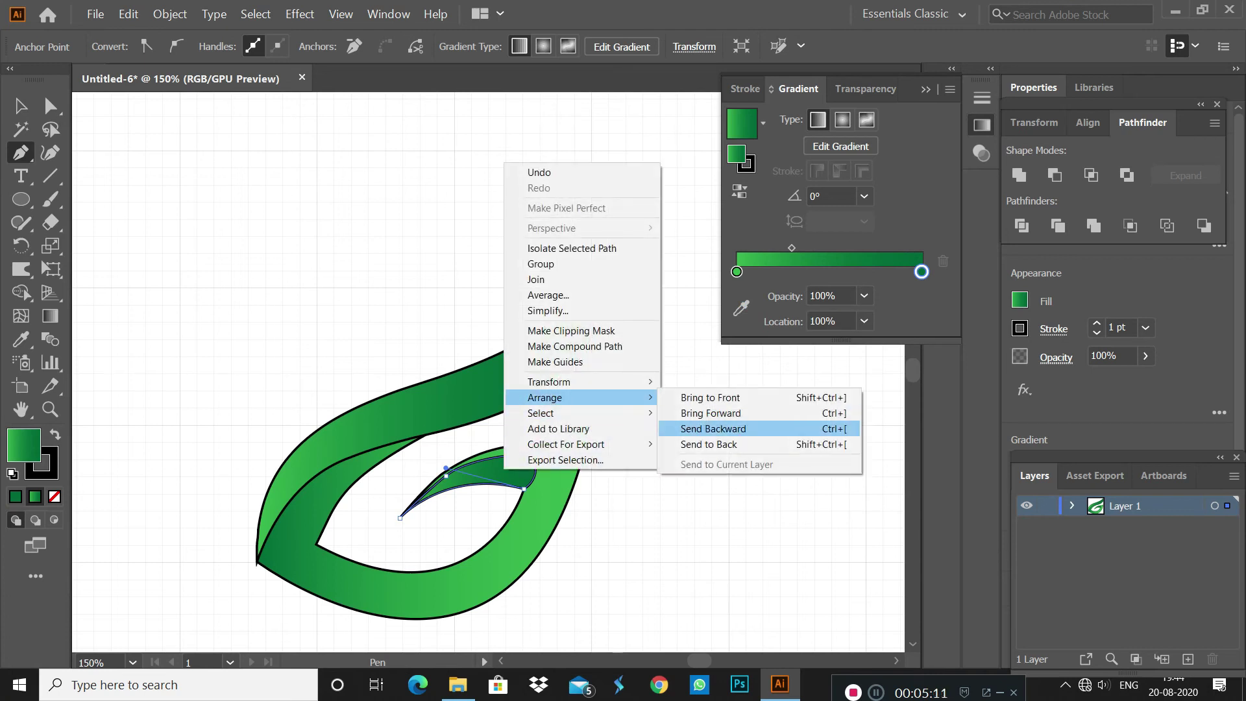
click(714, 428)
ctrl+click(556, 200)
drag(556, 325, 525, 202)
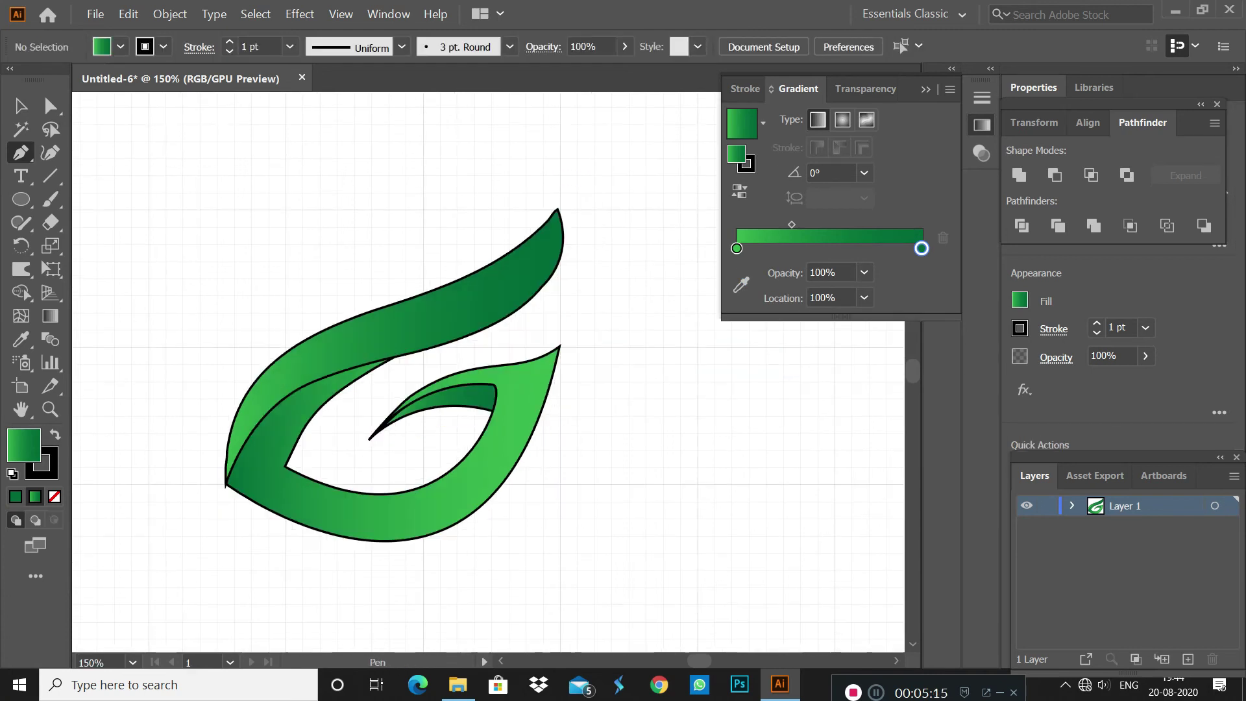
Remove the black strokes from the upper swoosh and the eye shape, keeping their gradient fills
ctrl+click(227, 404)
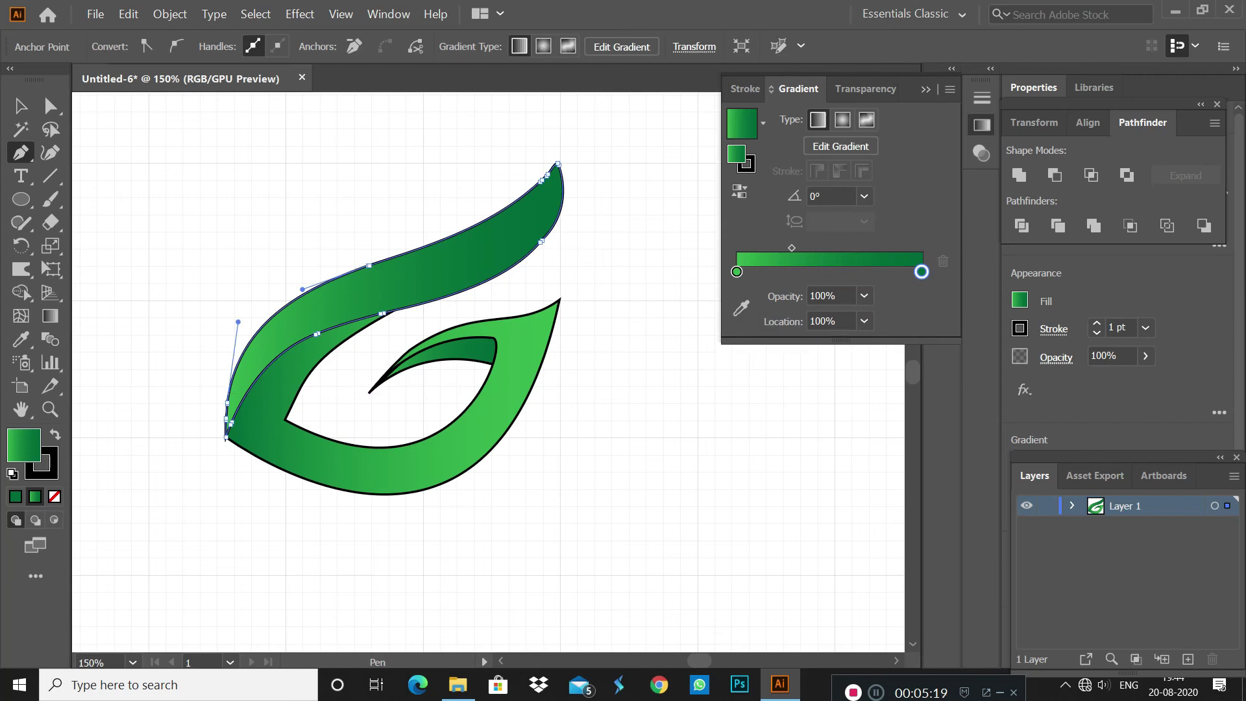
key(shift+x)
key(slash)
key(shift+x)
key(period)
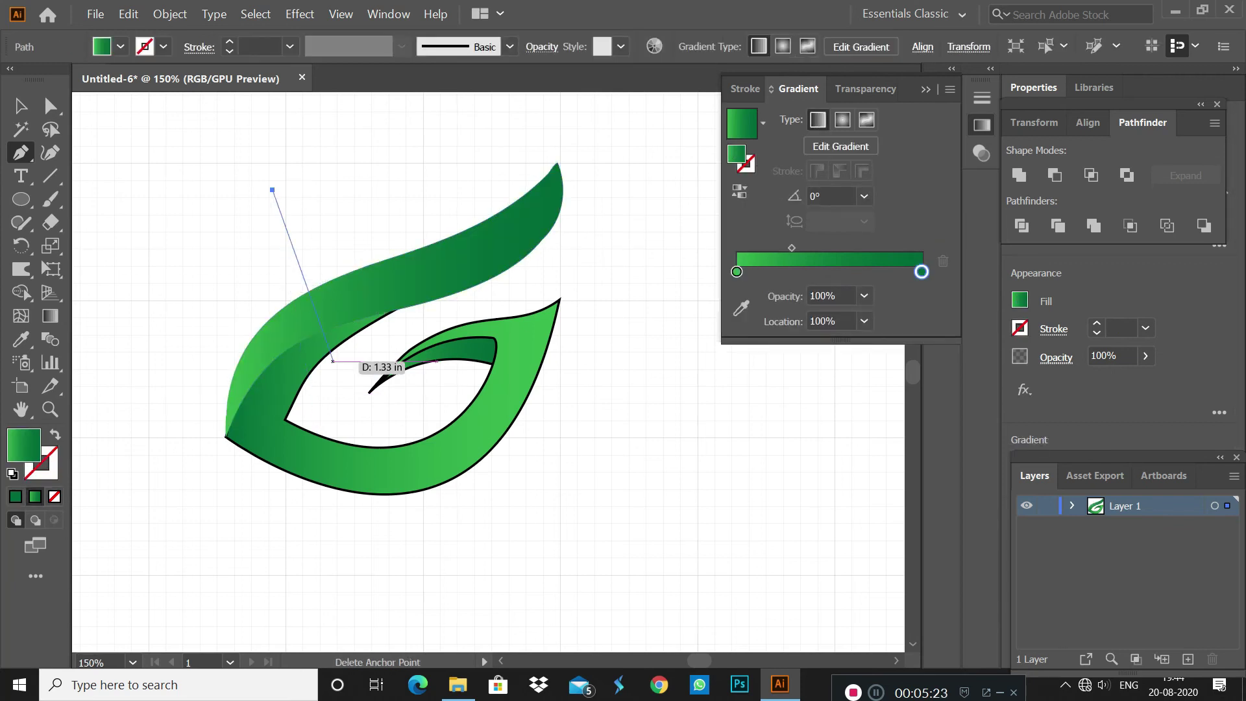
ctrl+click(559, 300)
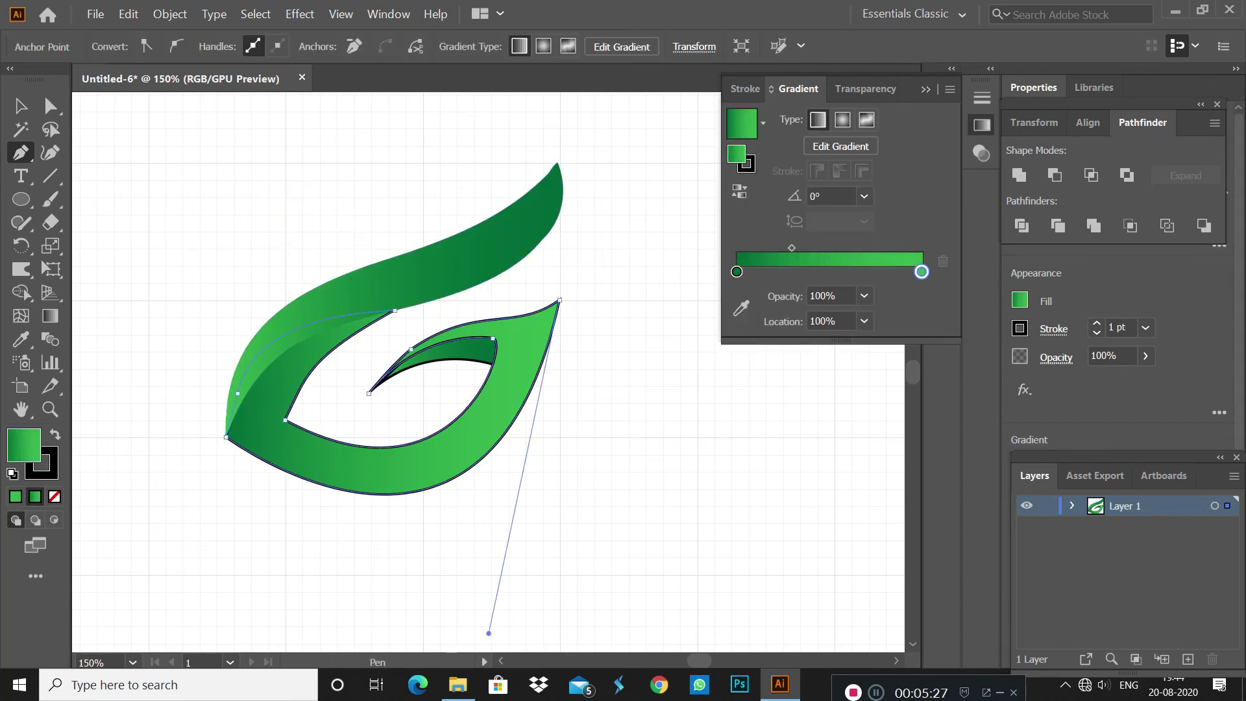
key(shift+x)
key(slash)
key(shift+x)
key(period)
key(ctrl+shift+a)
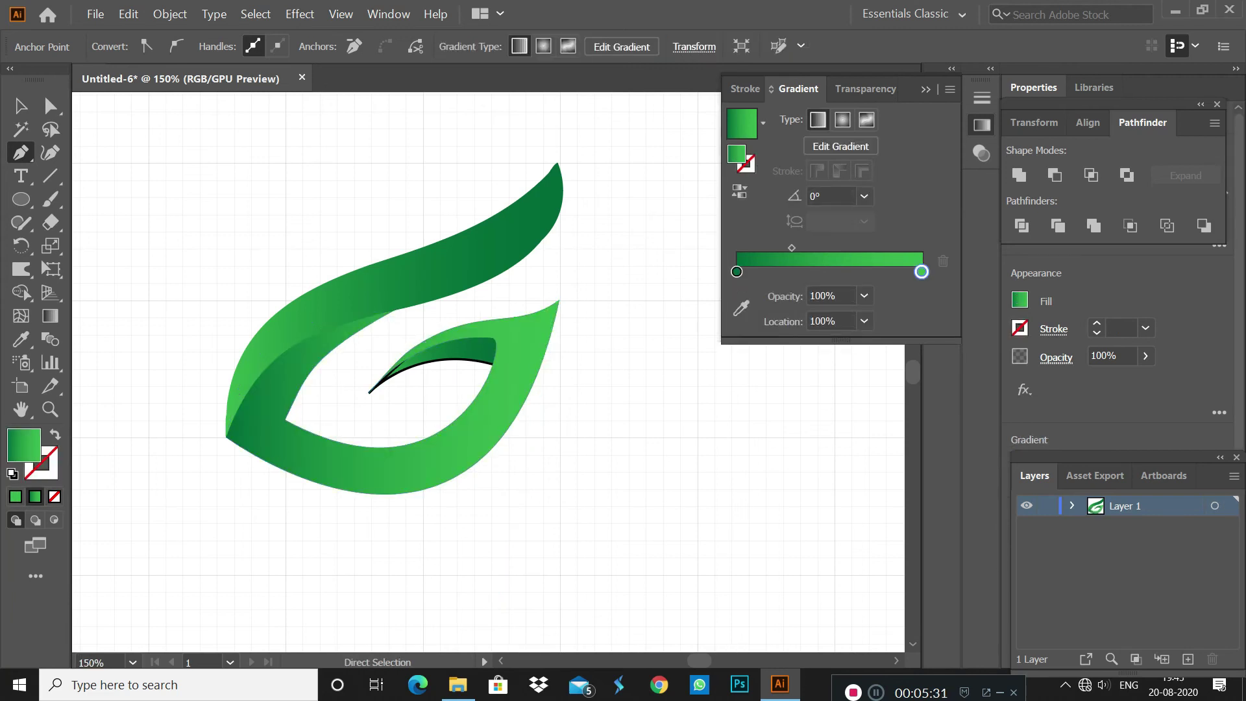
Remove the black stroke from the small inner leaf and deselect it
click(493, 364)
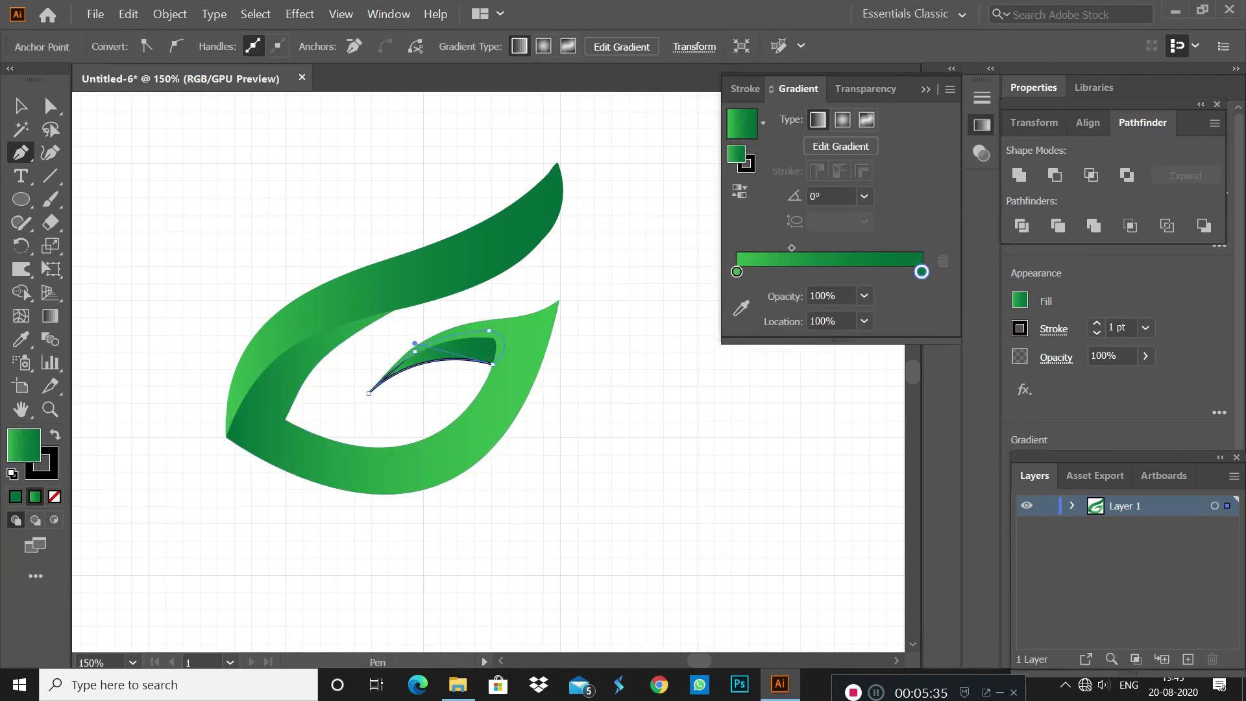
key(shift+x)
key(slash)
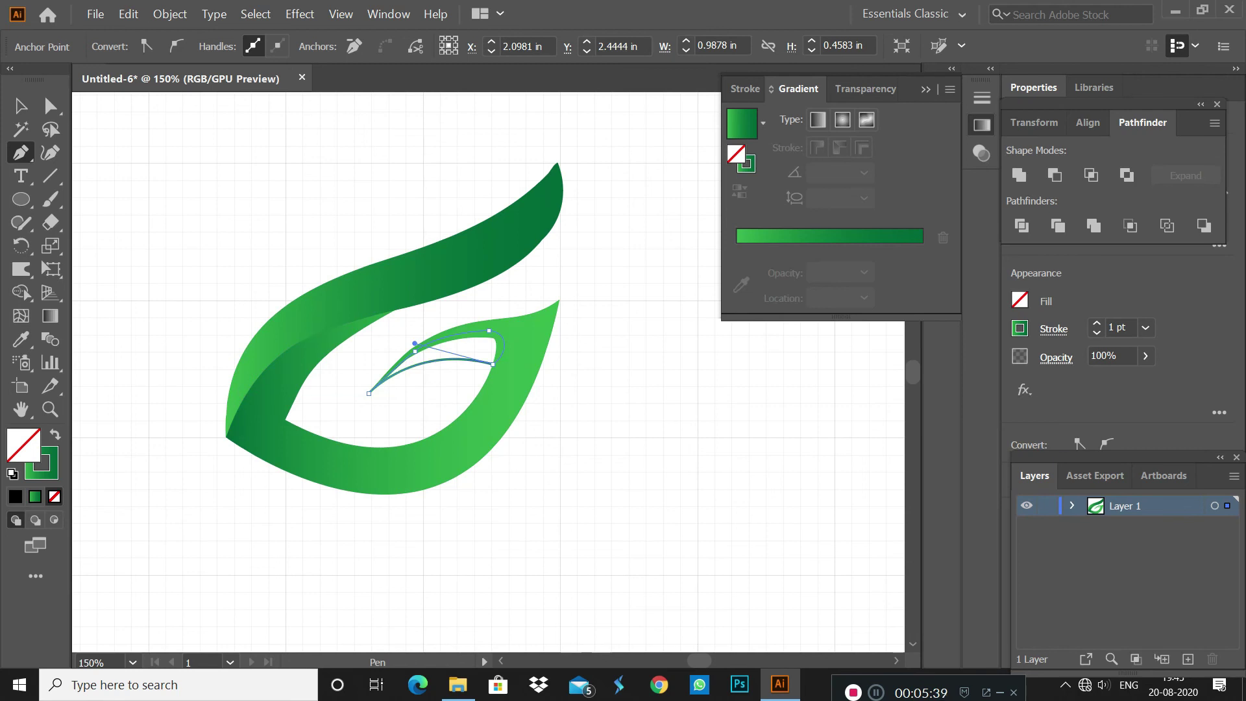
key(shift+x)
key(ctrl+shift+a)
key(ctrl+minus)
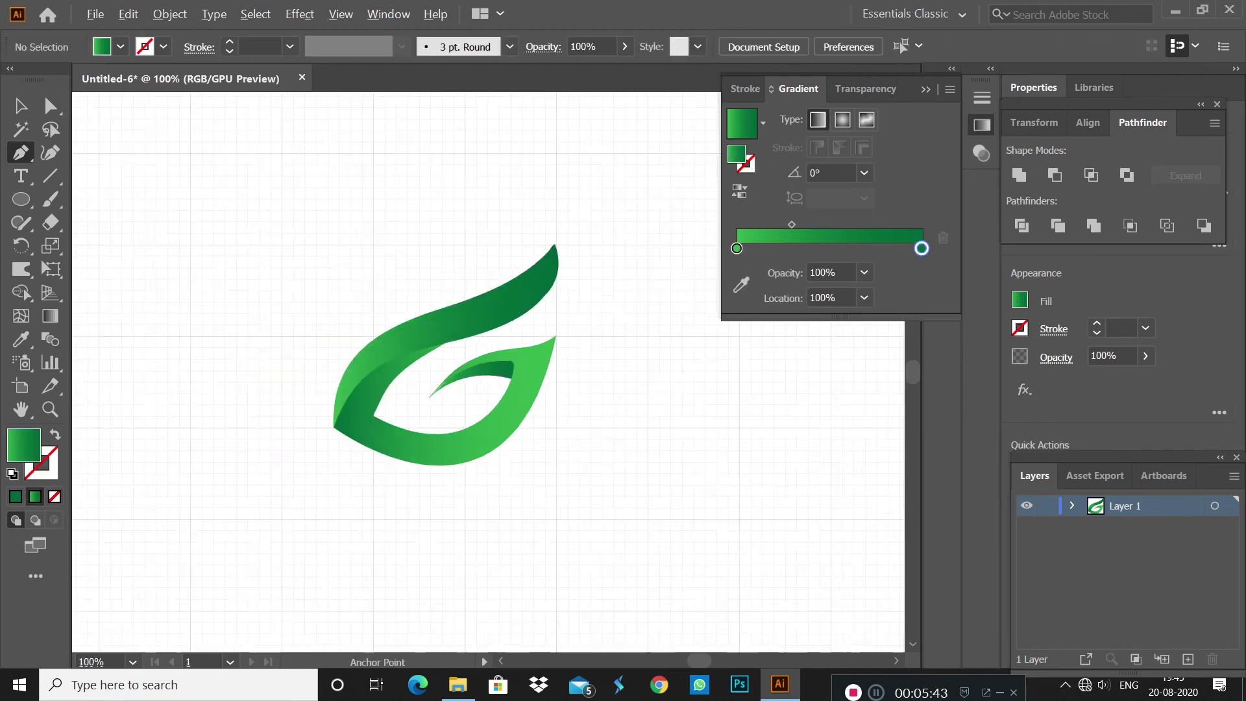
key(ctrl+minus)
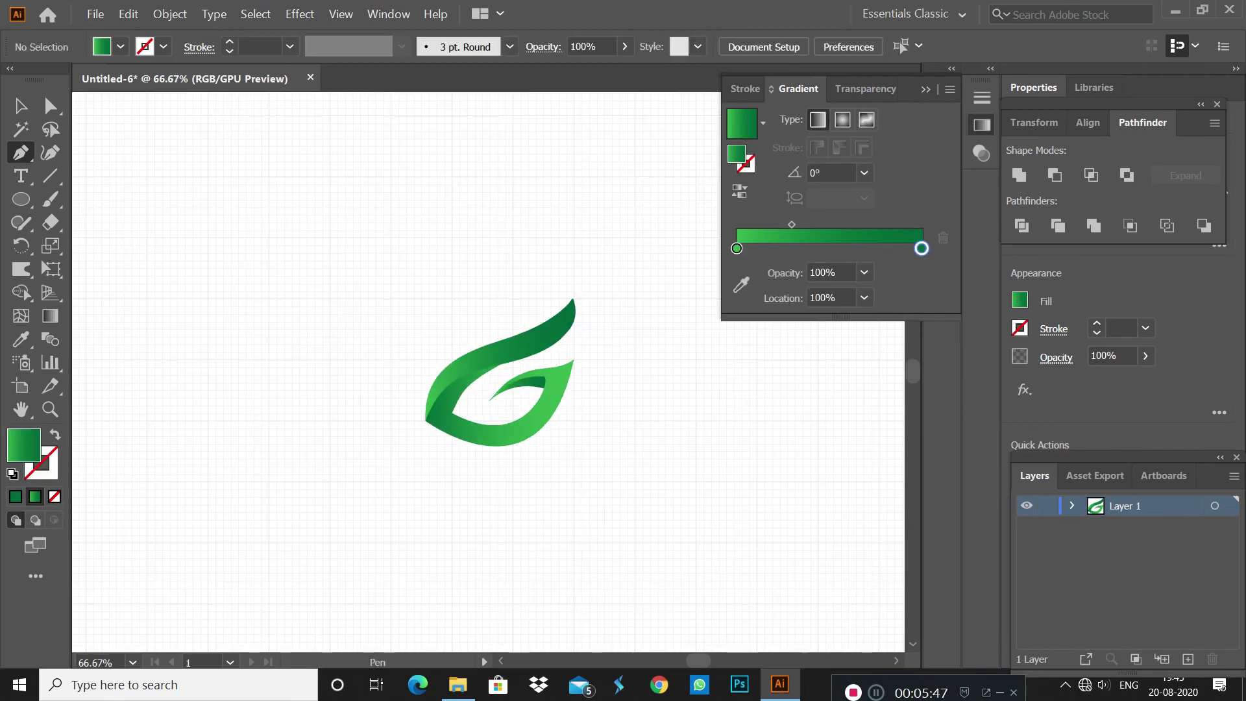
key(ctrl+plus)
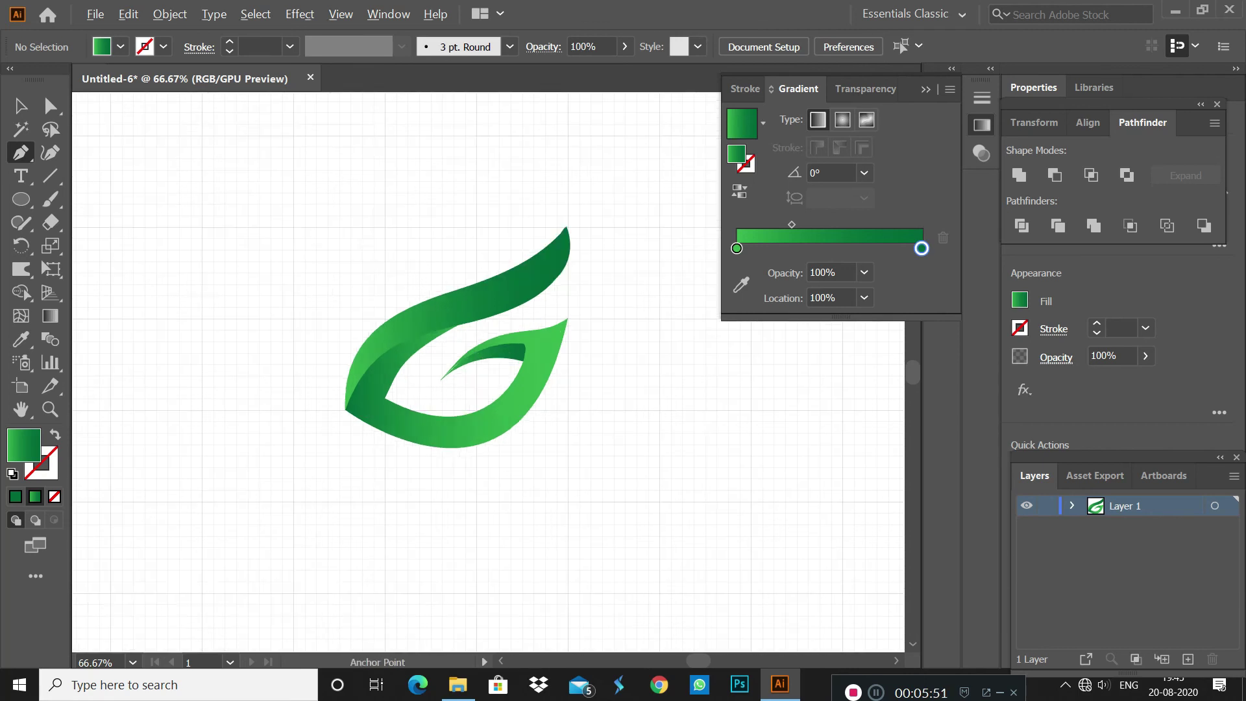
key(ctrl+plus)
scroll(431, 370, left, 2)
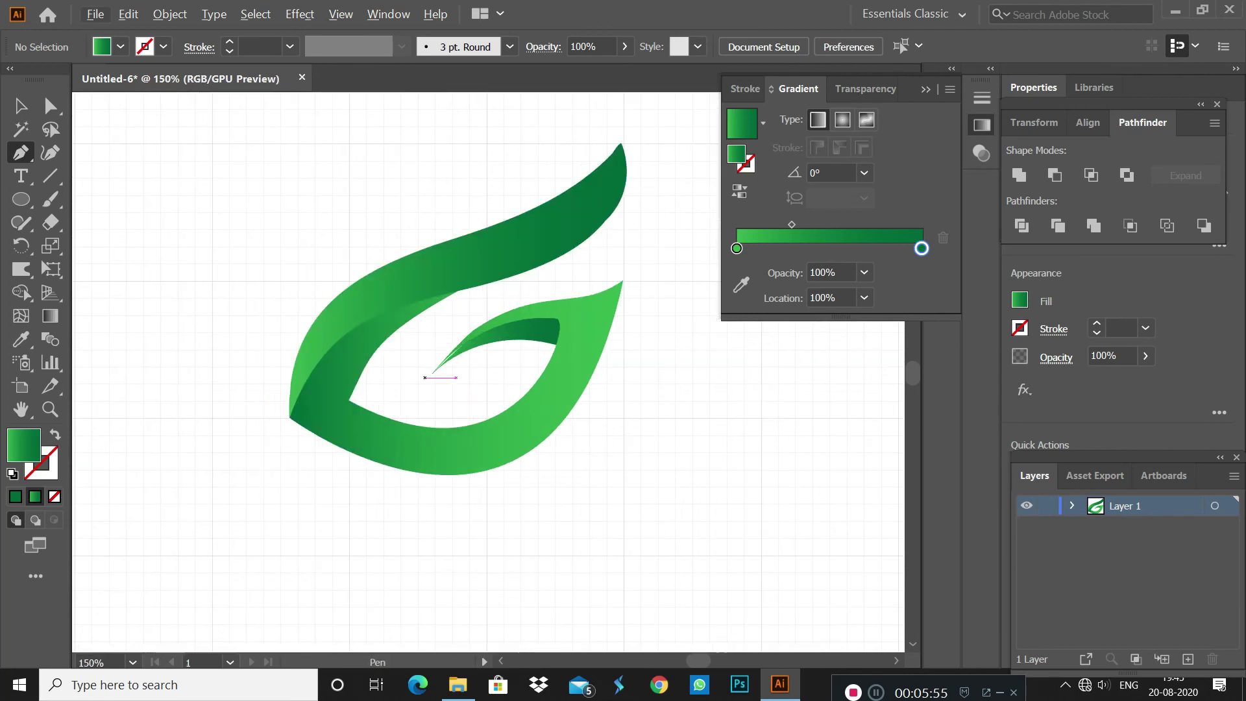
key(ctrl+minus)
scroll(430, 370, up, 2)
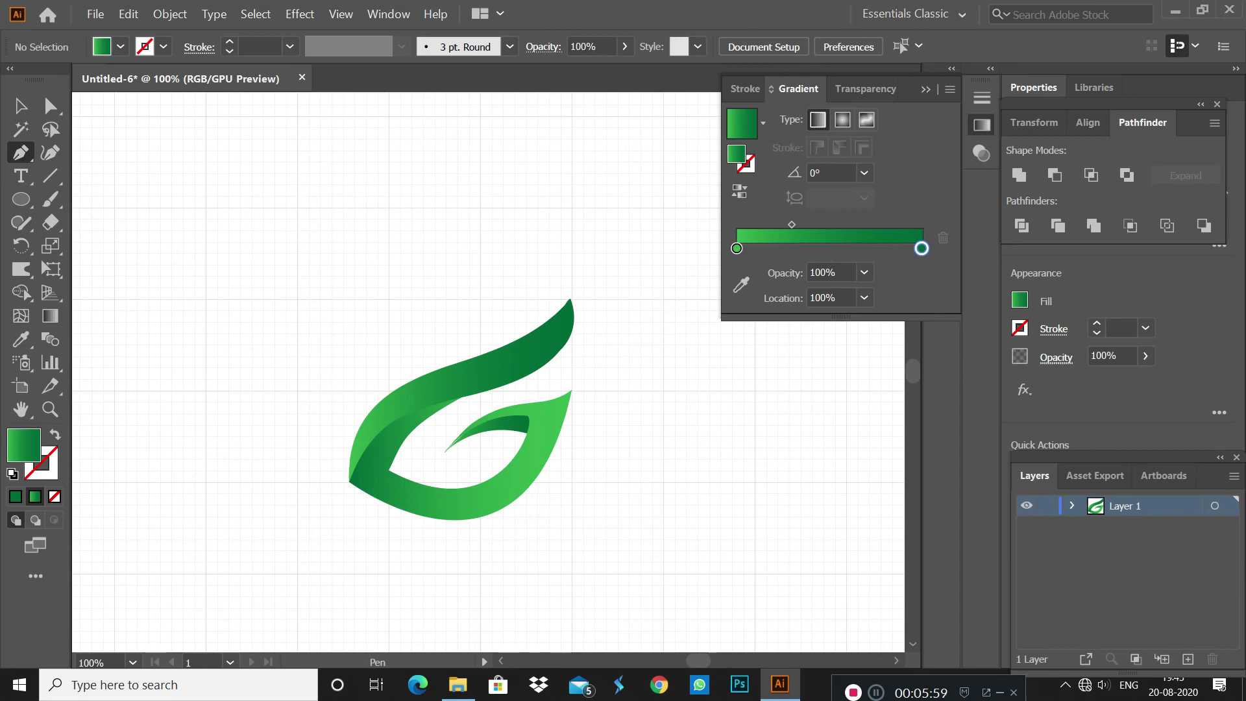